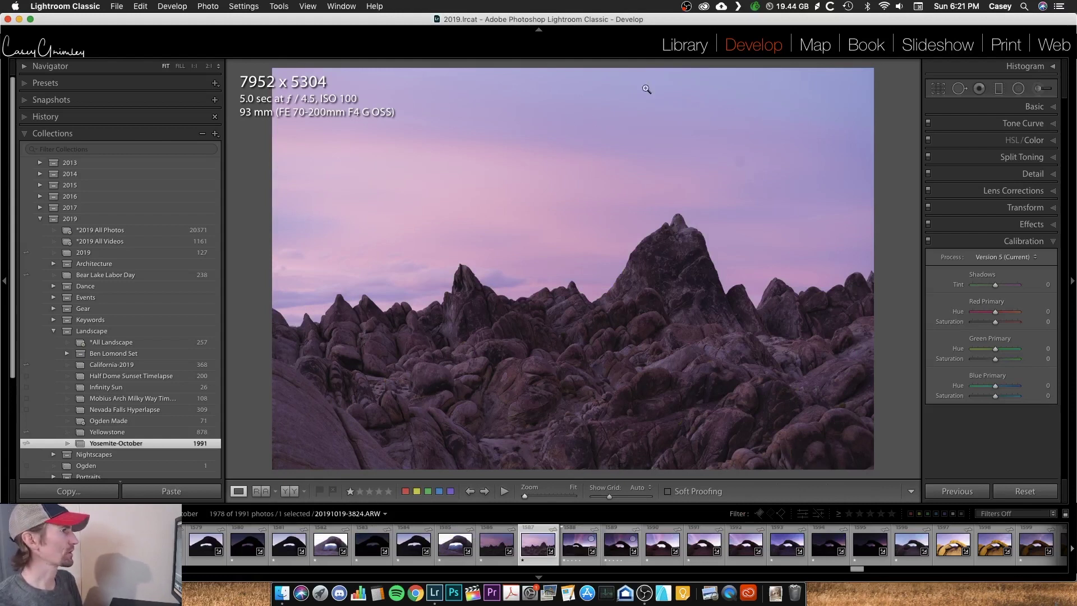
Step: Switch between Library grid, loupe and Develop views, ending in Develop on the rock-peak photo
click(684, 47)
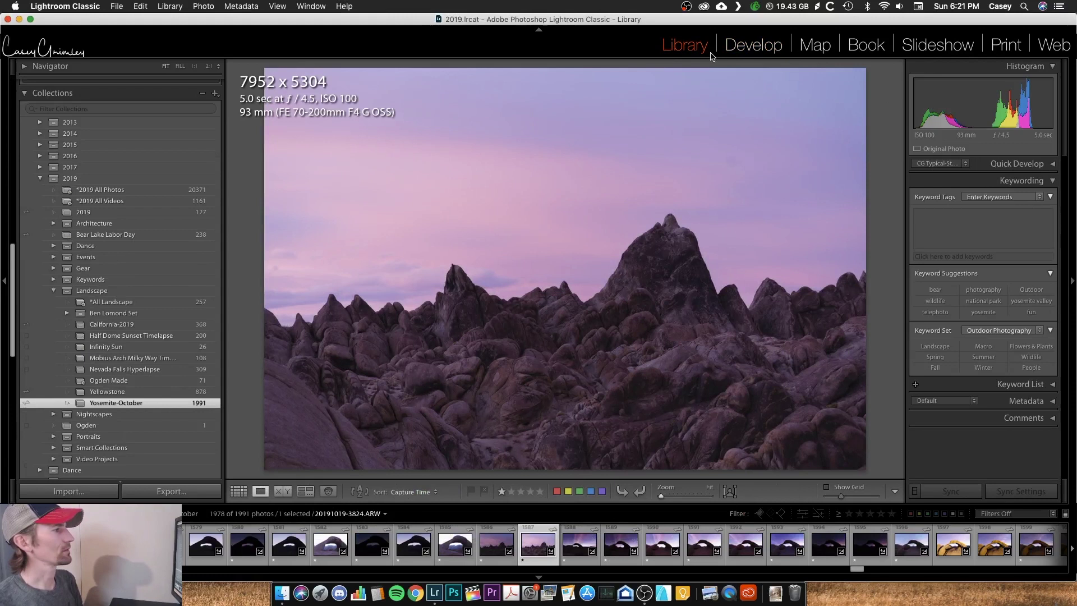
click(746, 51)
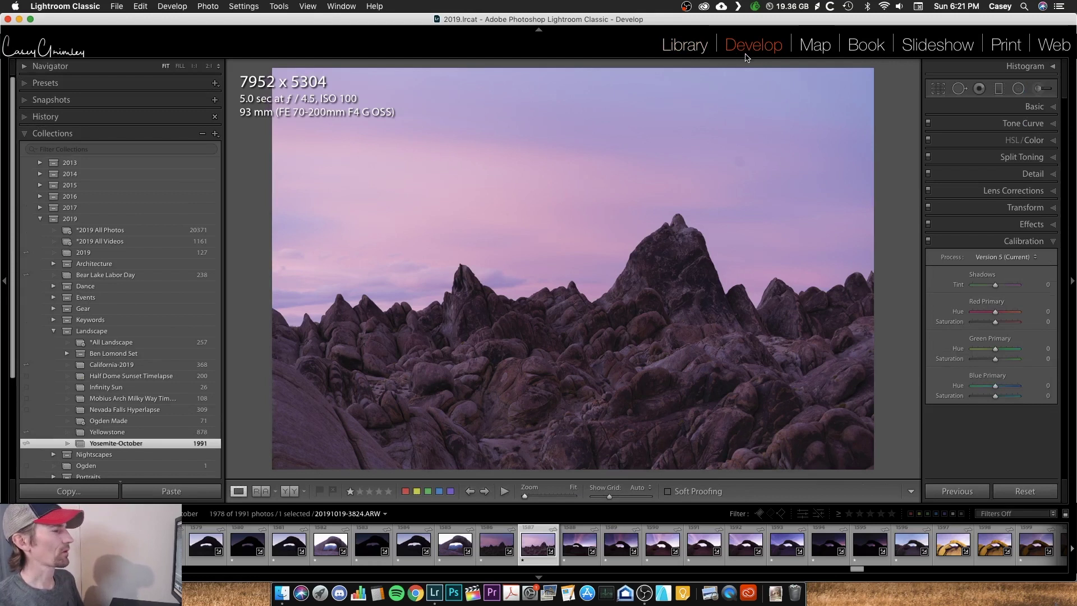
key(d)
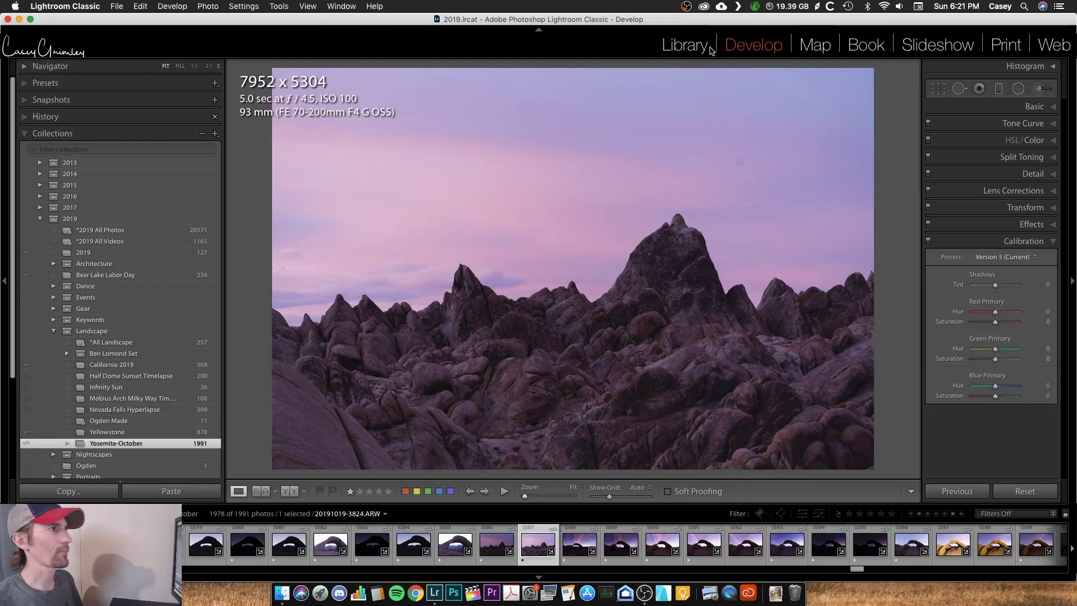
click(673, 44)
key(e)
key(g)
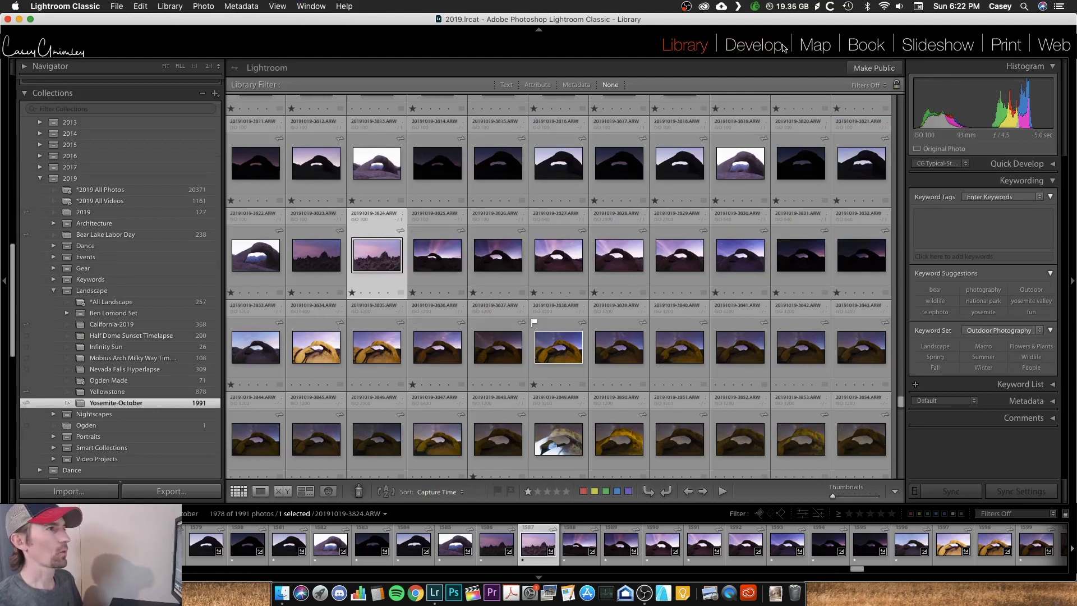
click(758, 45)
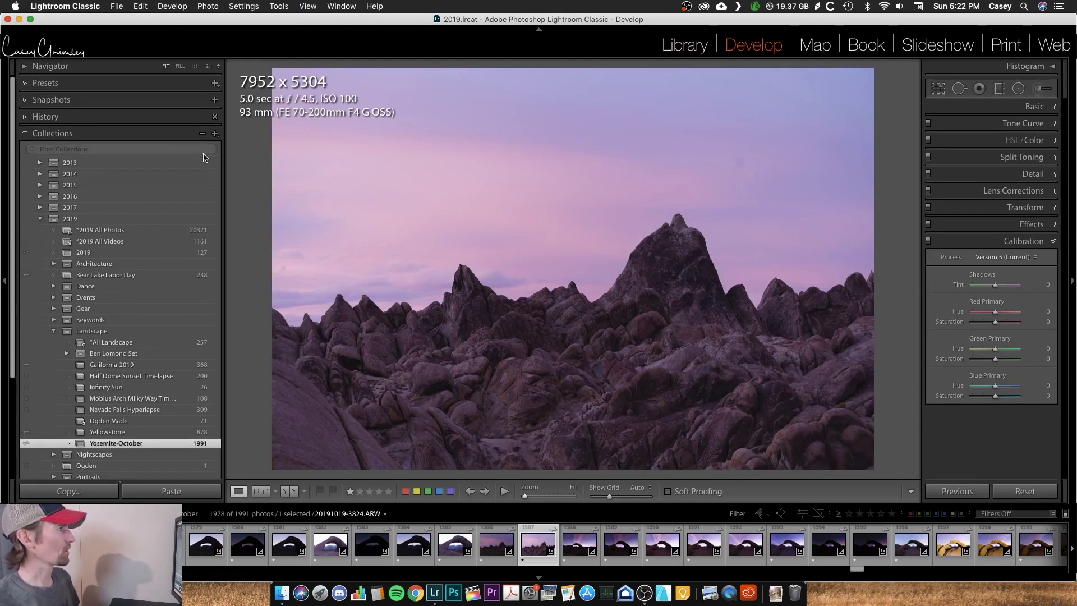
Step: Preview the rocks below the peak at 1:1 in the Navigator, refit the photo, then show Presets
click(66, 66)
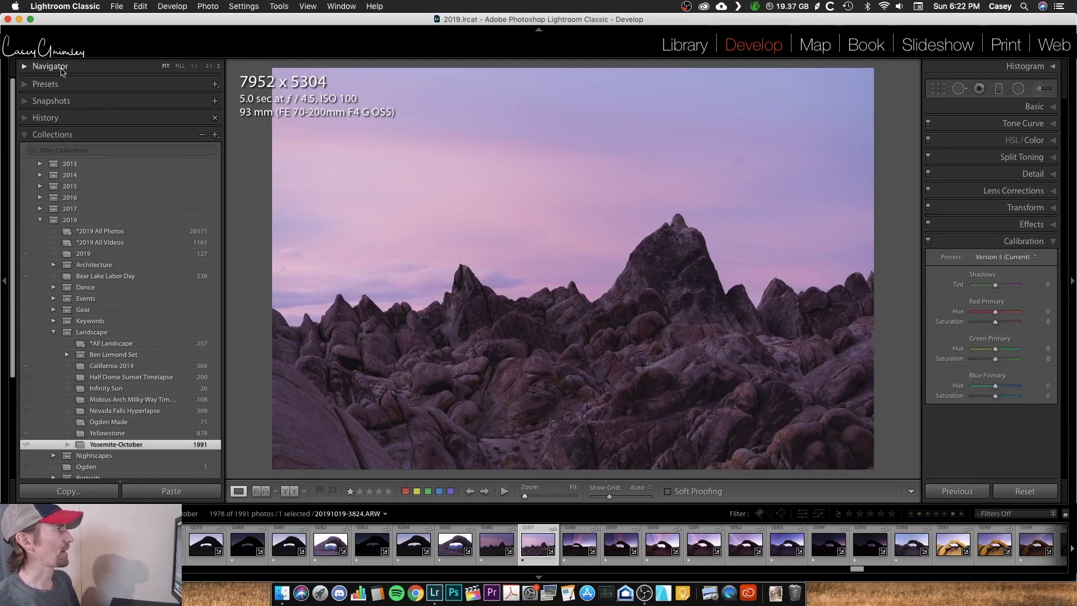
click(179, 67)
drag(177, 111, 97, 152)
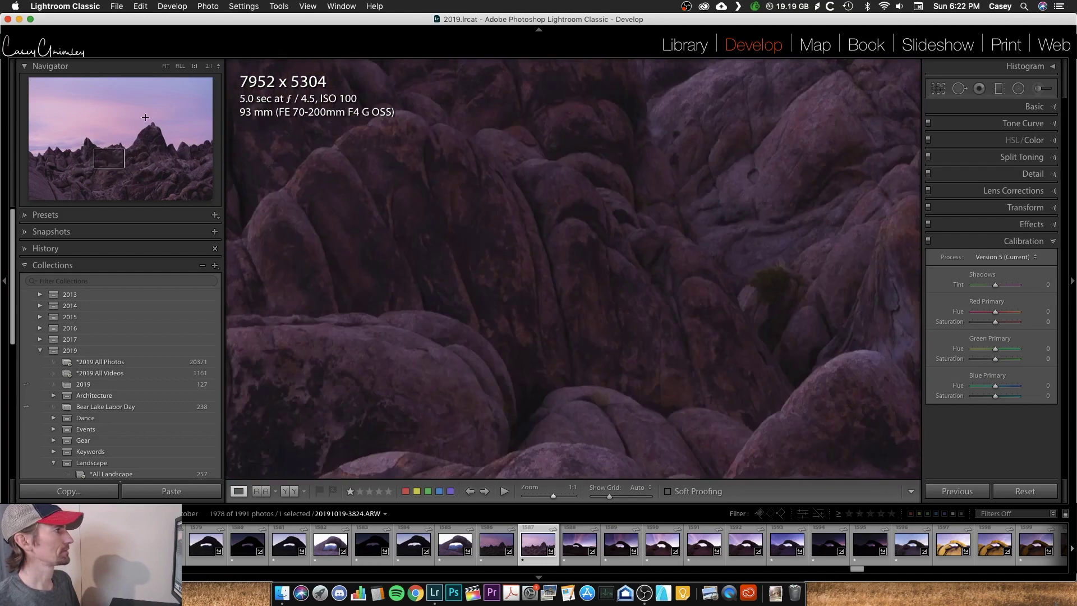
click(183, 66)
click(166, 67)
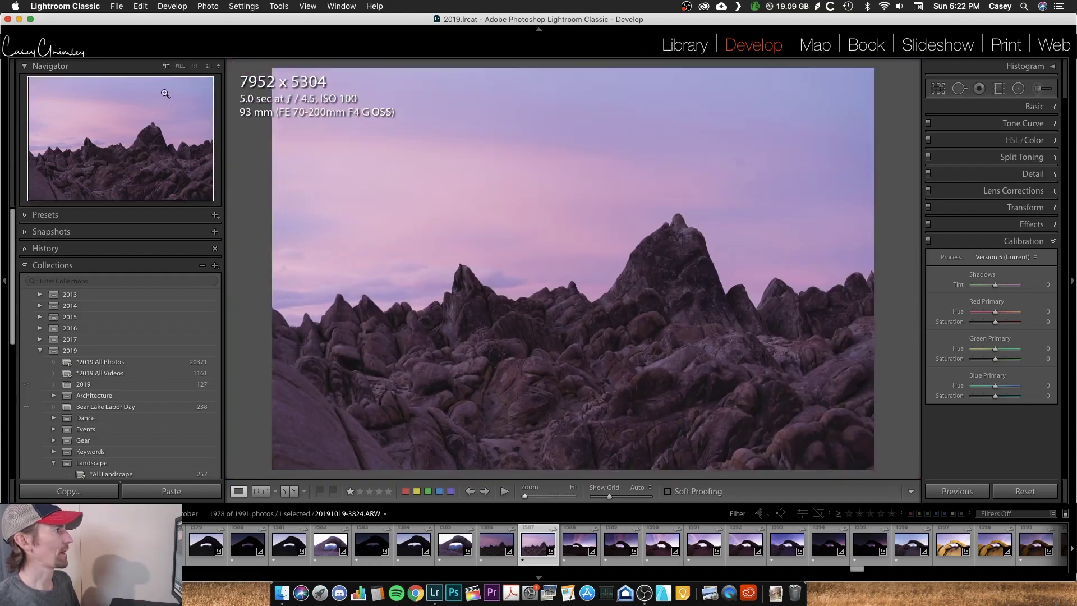
click(54, 66)
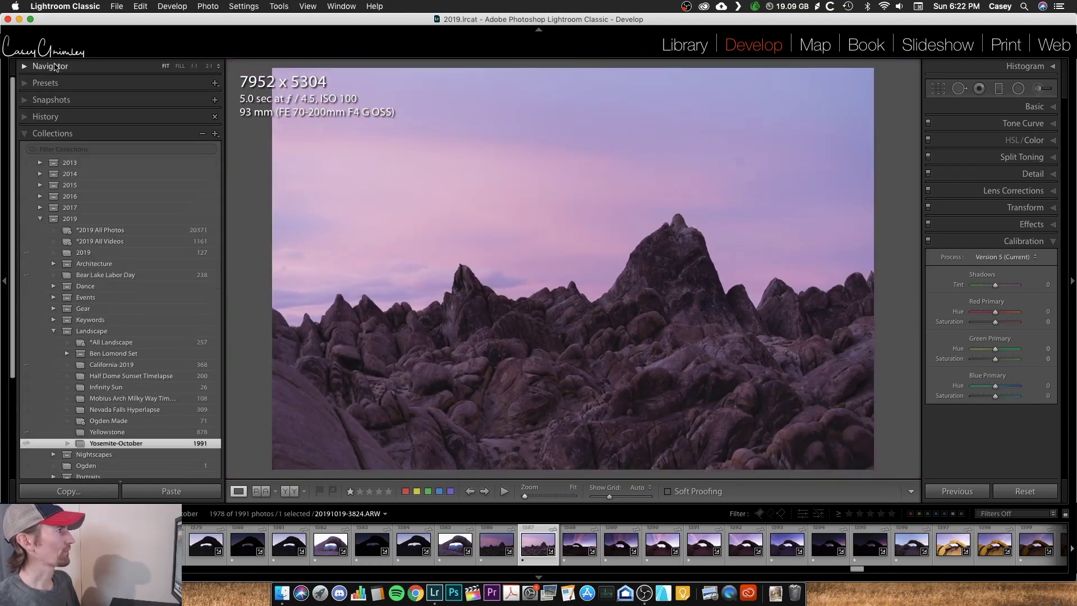
click(58, 84)
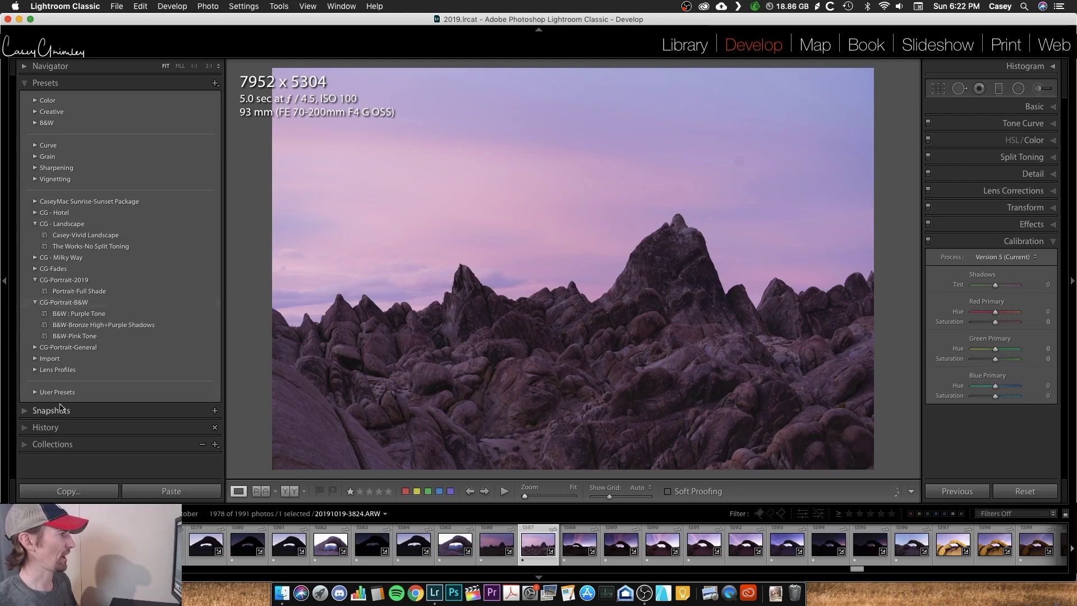
Step: Collapse the Presets list and create a new snapshot named 16x9
click(45, 83)
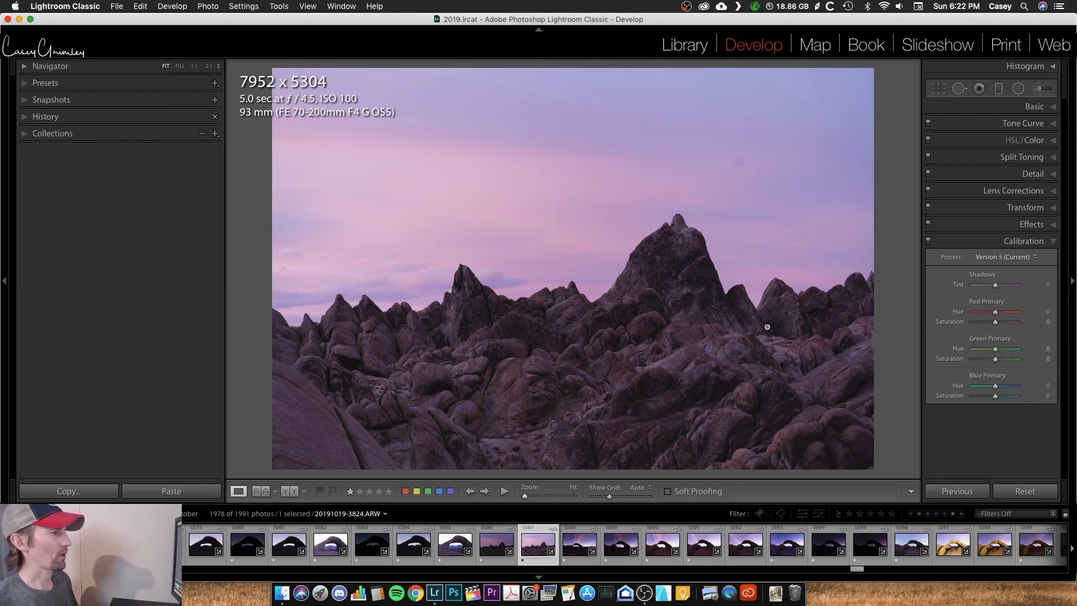
click(214, 100)
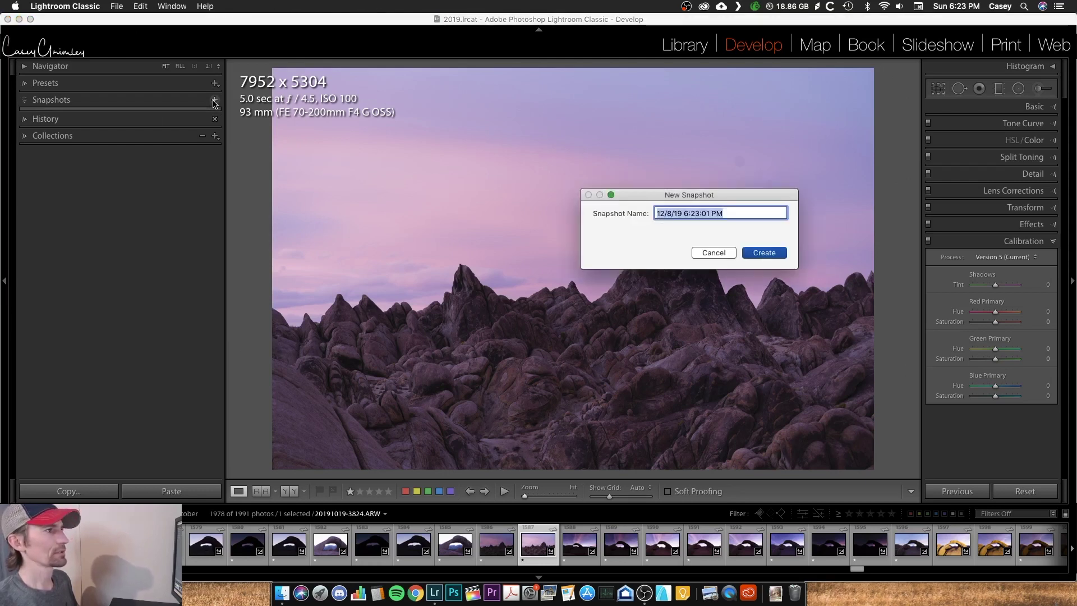
text(16x9)
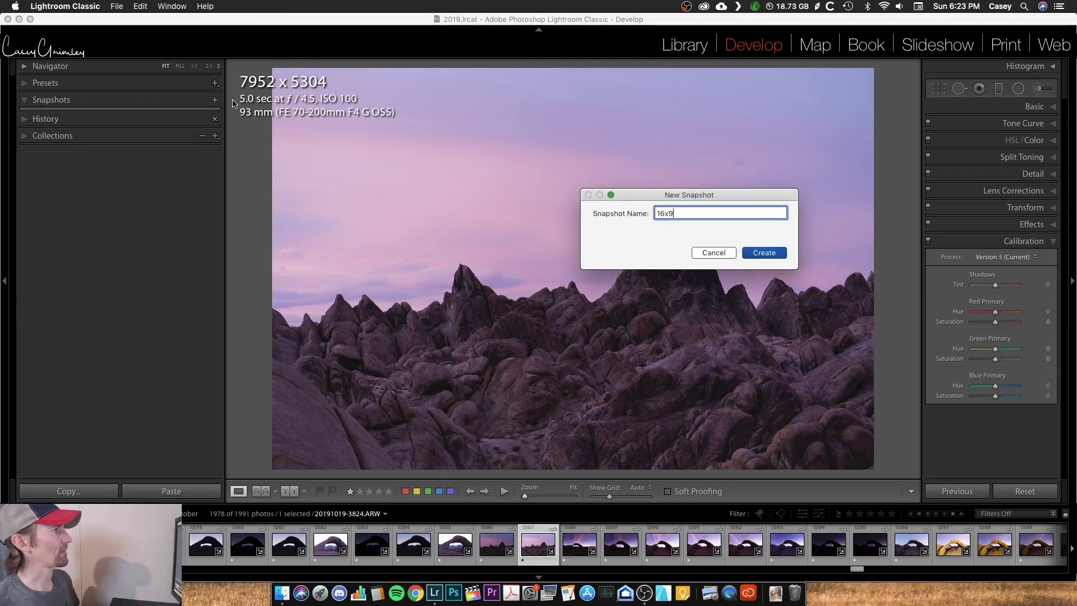
key(Return)
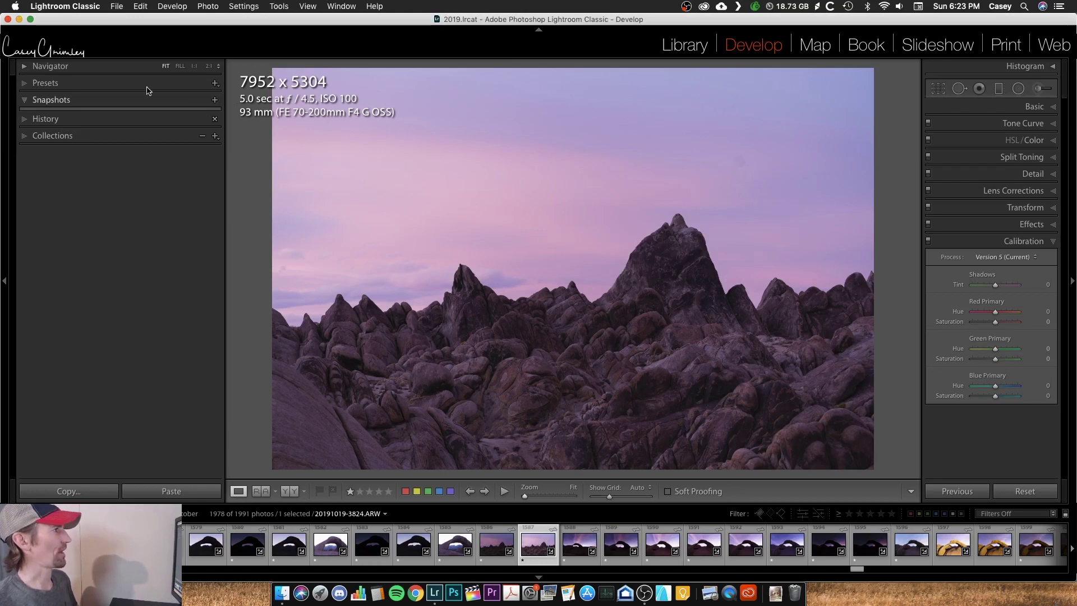
Step: Close Snapshots, check the History panel's lone import step, then toggle Collections open and shut
click(35, 101)
click(46, 116)
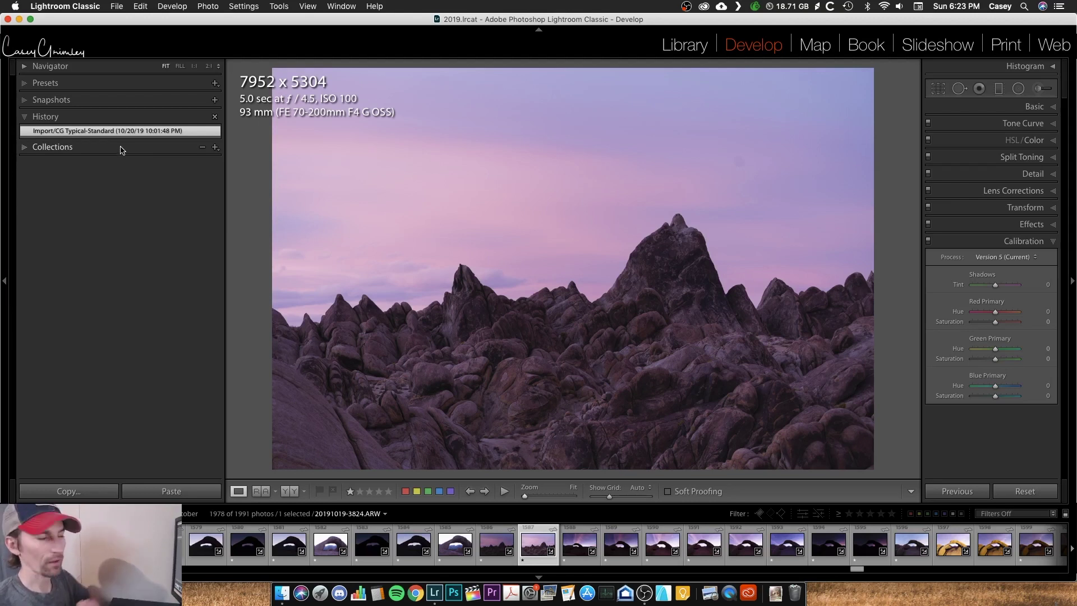
click(24, 117)
click(24, 133)
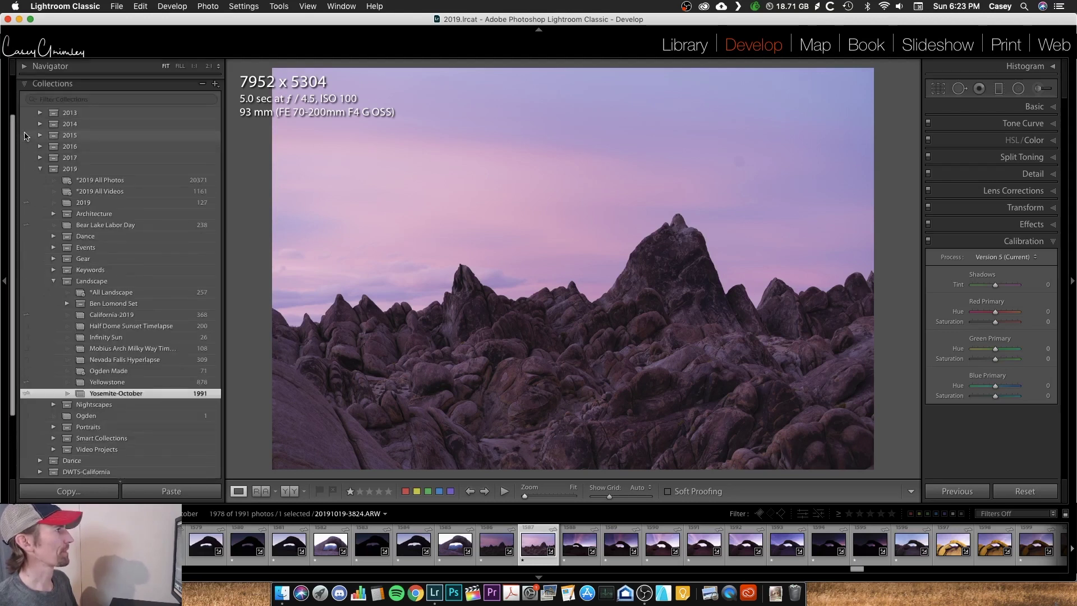
click(28, 88)
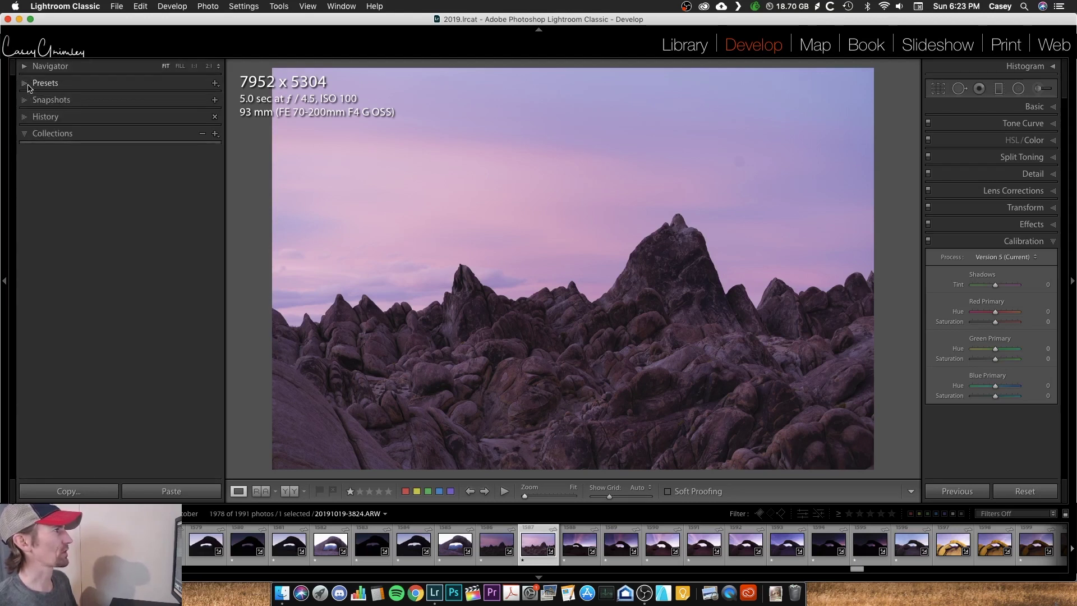
click(24, 137)
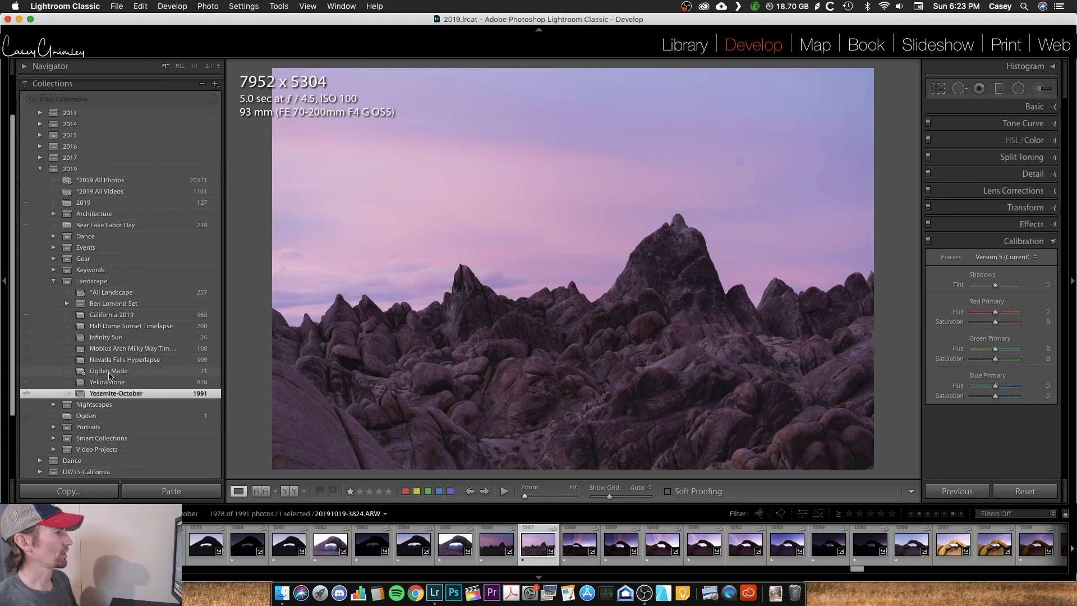
click(25, 84)
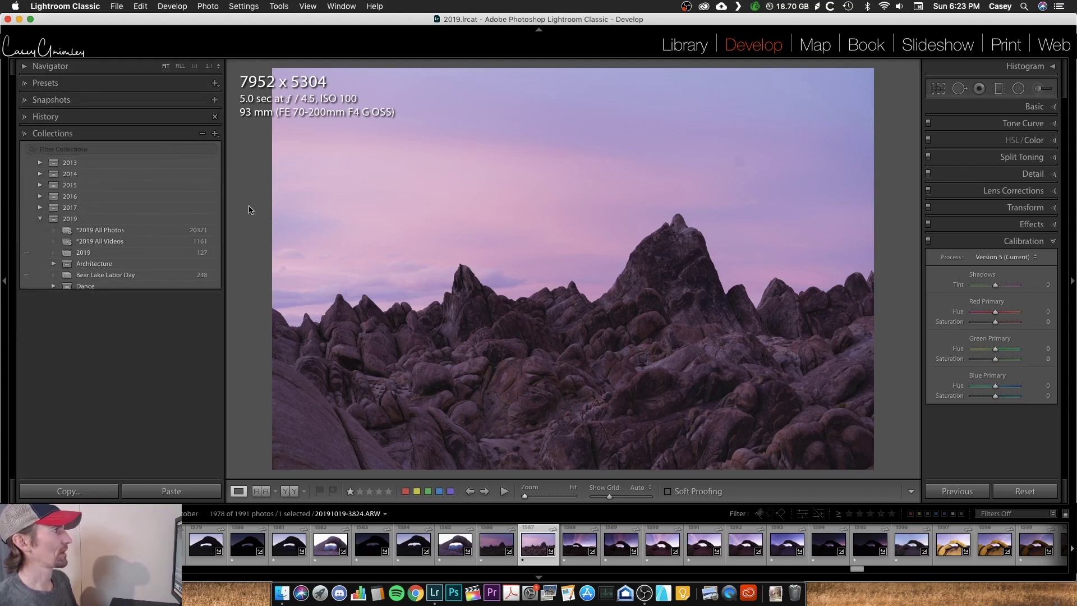
Step: Hide and re-show the Collections panel from the panel options menu, then turn Solo Mode off
right_click(87, 108)
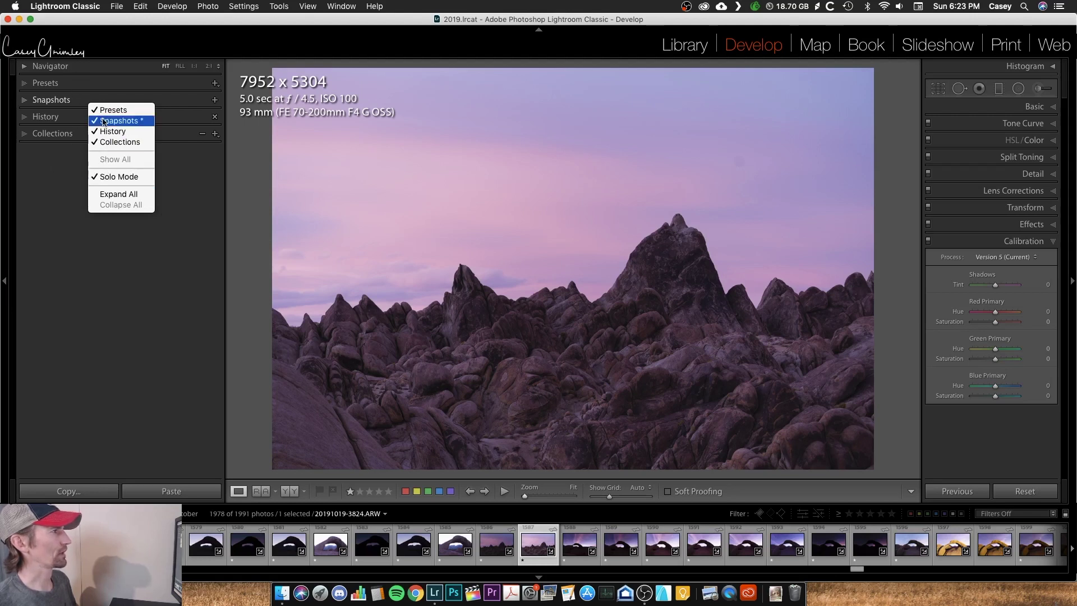
click(107, 145)
right_click(79, 116)
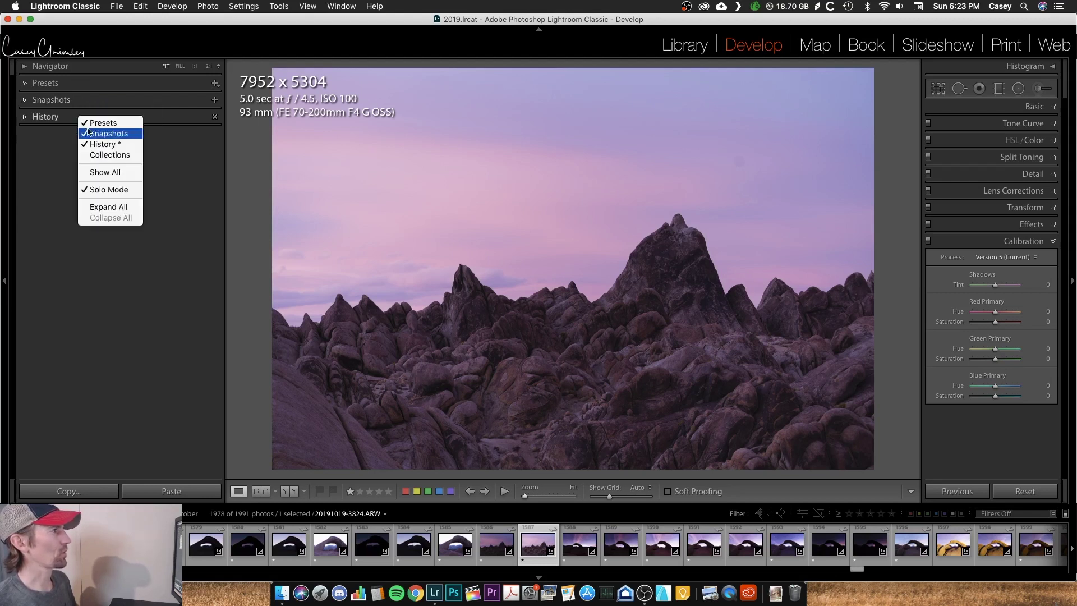
click(94, 155)
right_click(92, 117)
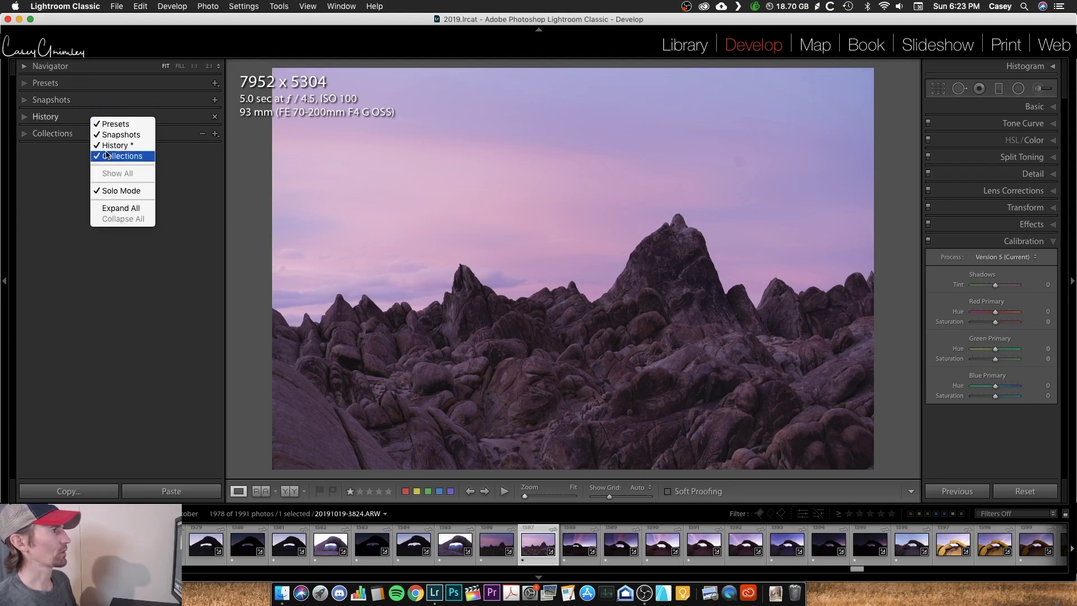
click(113, 191)
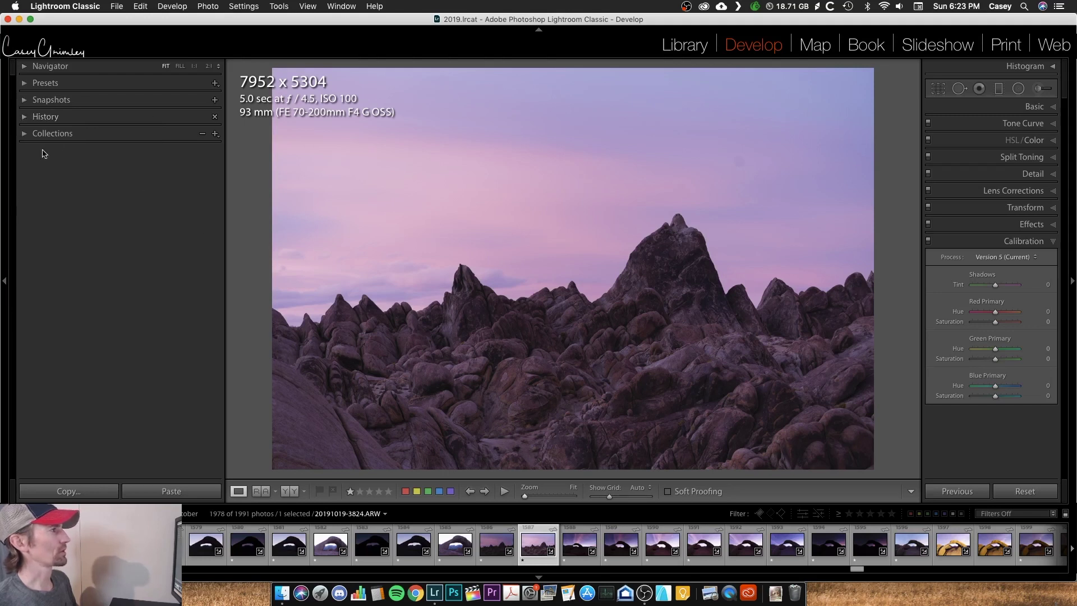
Step: Expand Collections, History, Snapshots and Presets, then turn Solo Mode back on
click(25, 132)
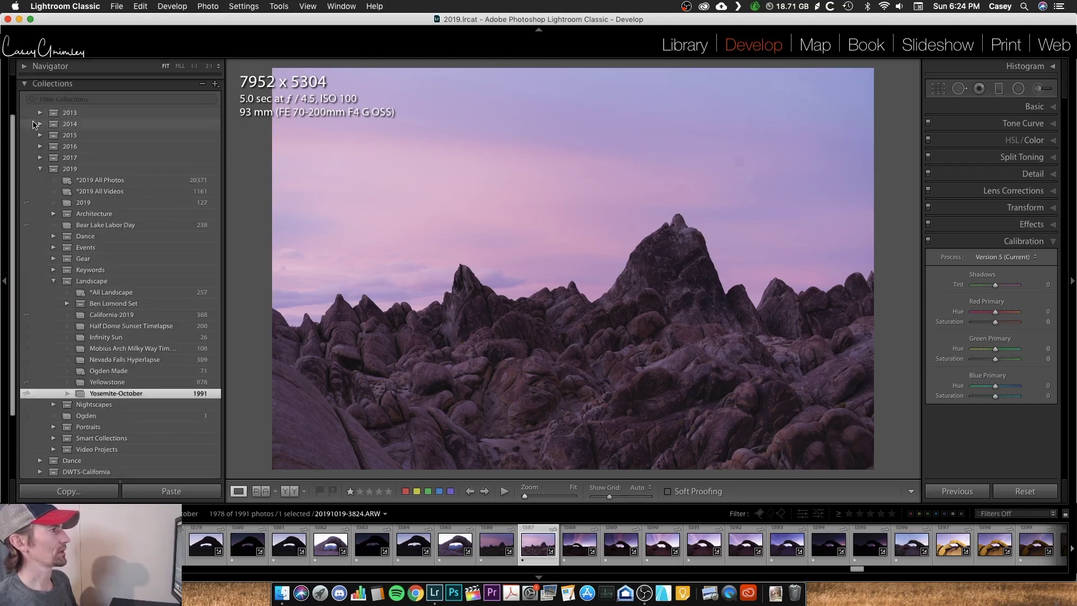
click(25, 118)
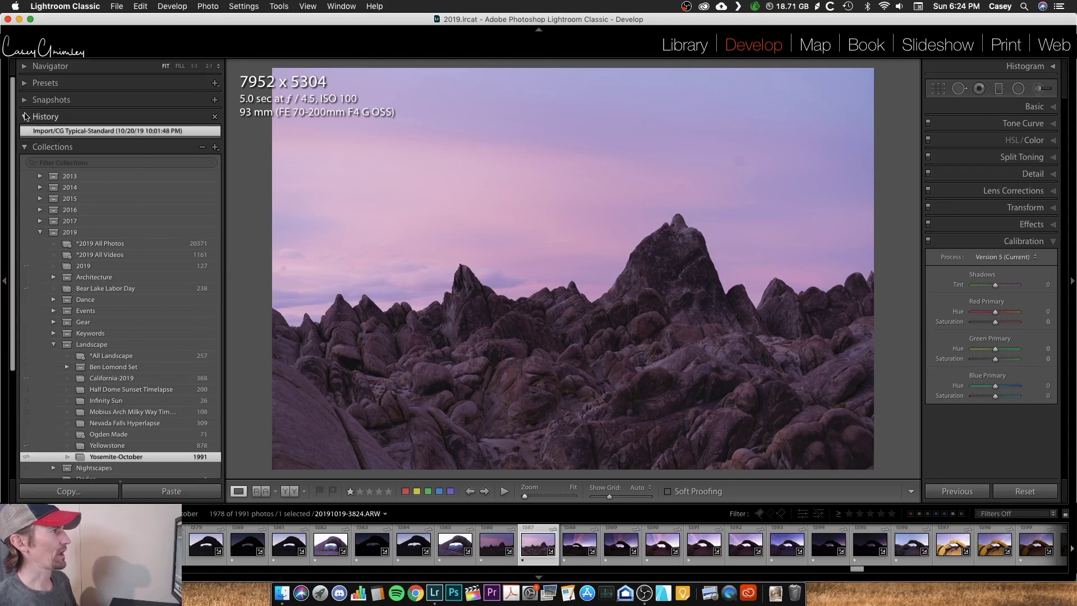
click(25, 100)
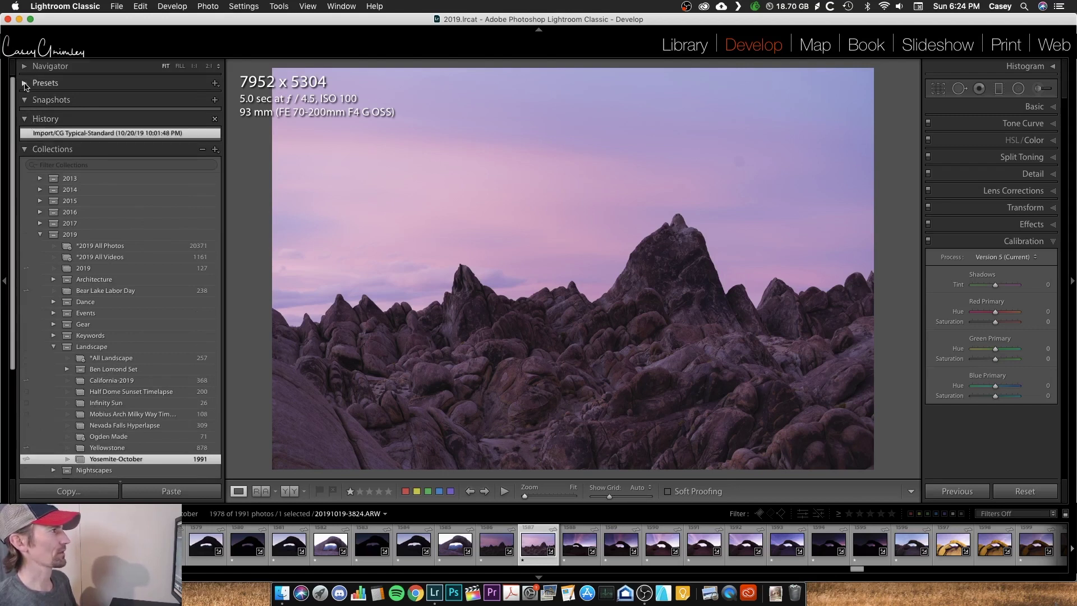
click(25, 83)
right_click(52, 85)
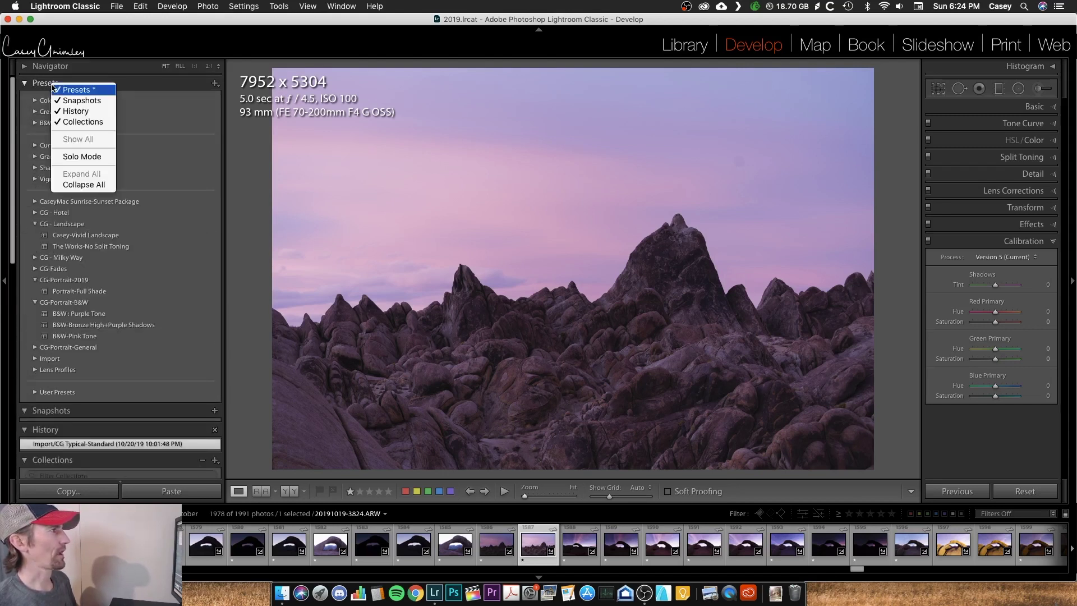
click(82, 156)
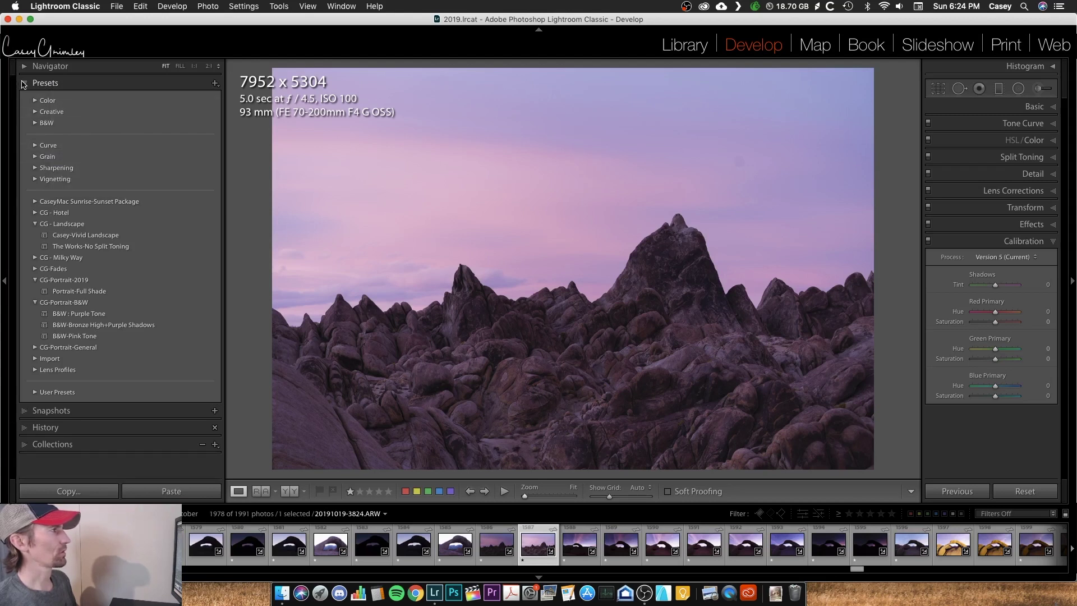
Step: Toggle the Presets, History and Collections panels open and closed under Solo Mode
click(24, 84)
click(24, 117)
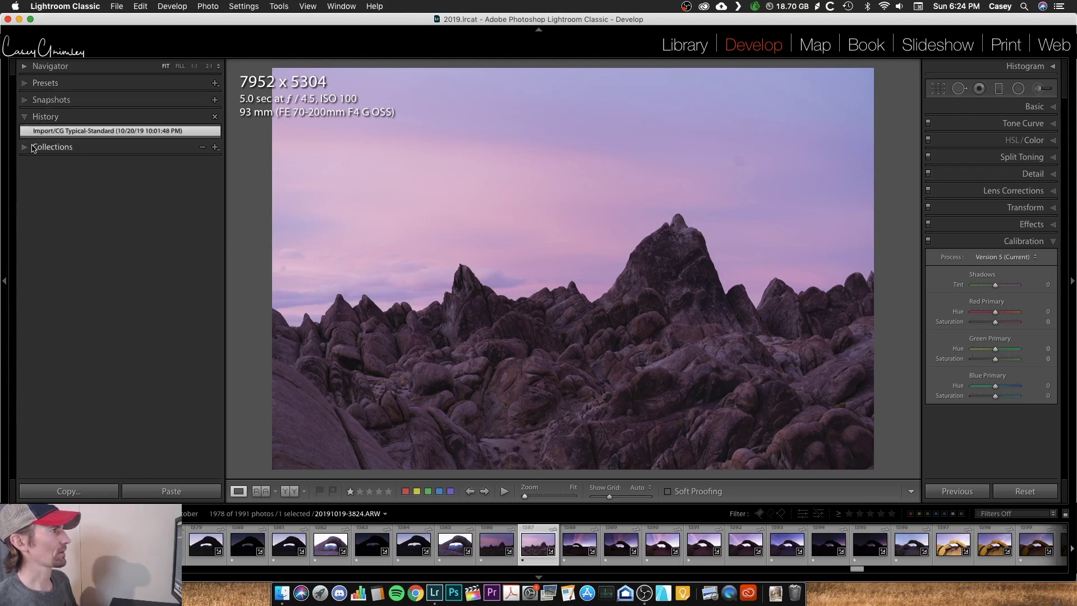
click(25, 149)
scroll(31, 147, up, 3)
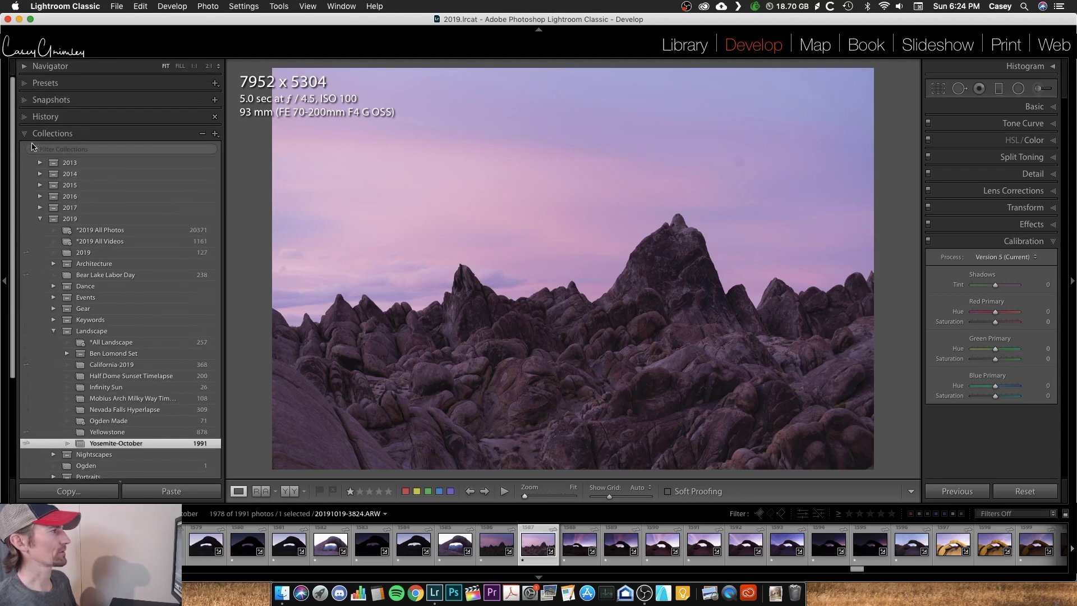
click(25, 134)
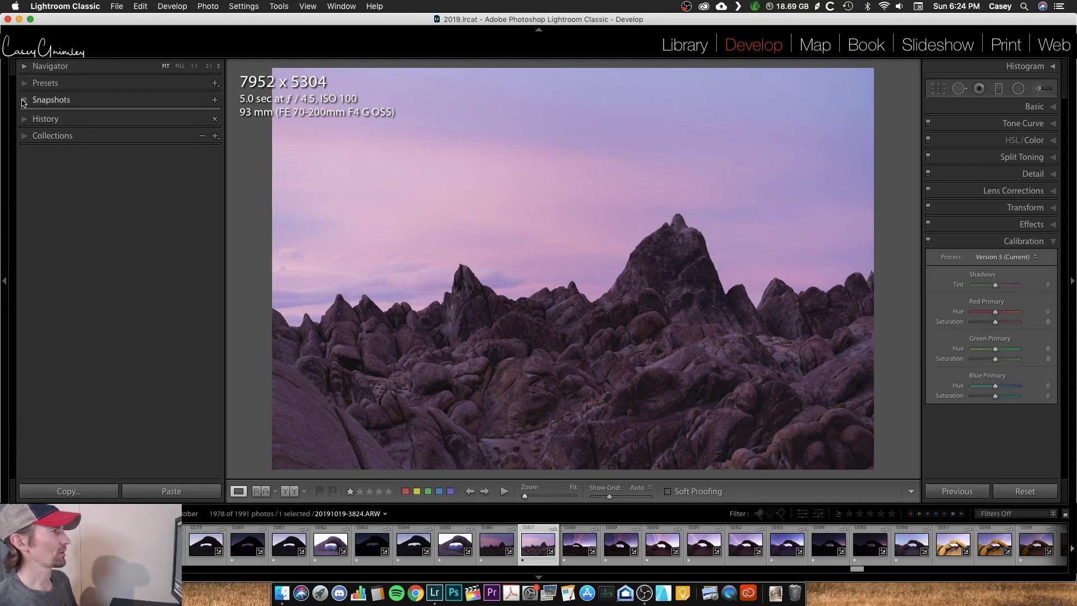
click(25, 116)
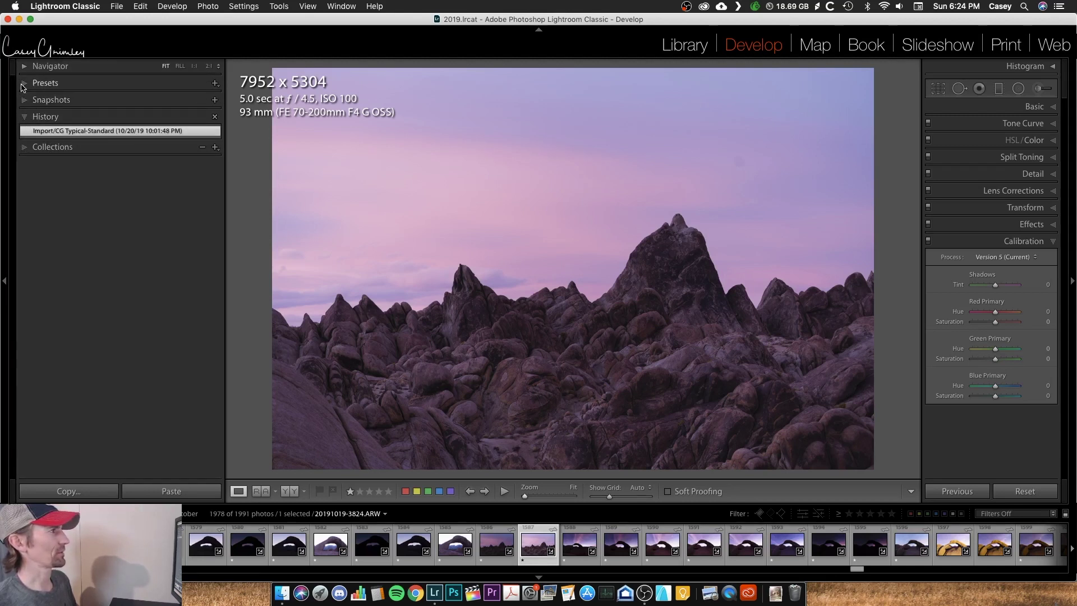
click(34, 83)
click(35, 82)
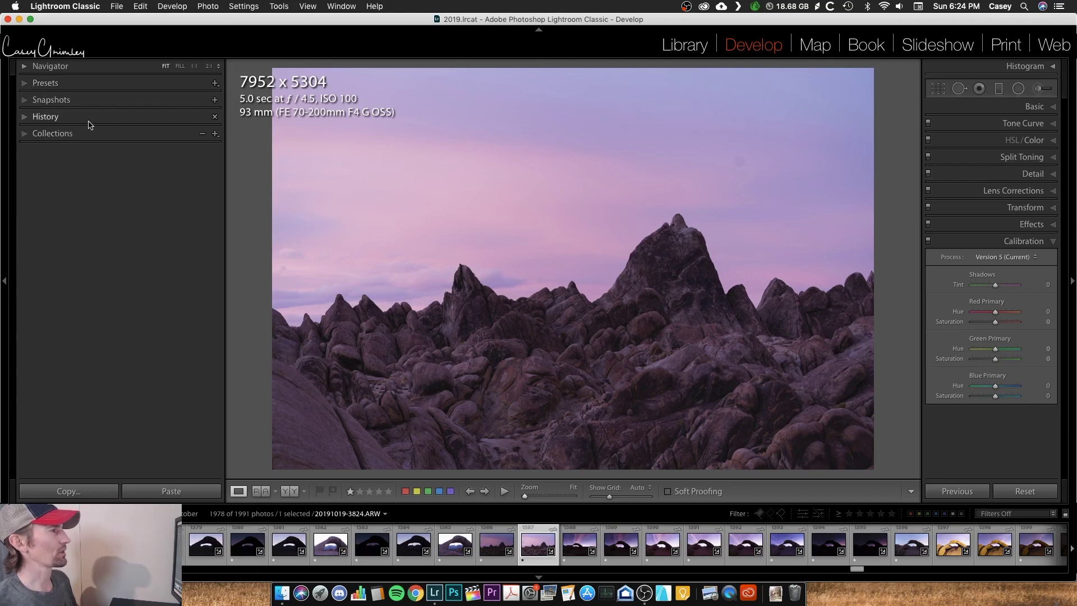
Step: Open and scroll the Collections tree, then collapse it so every left panel is closed
click(25, 135)
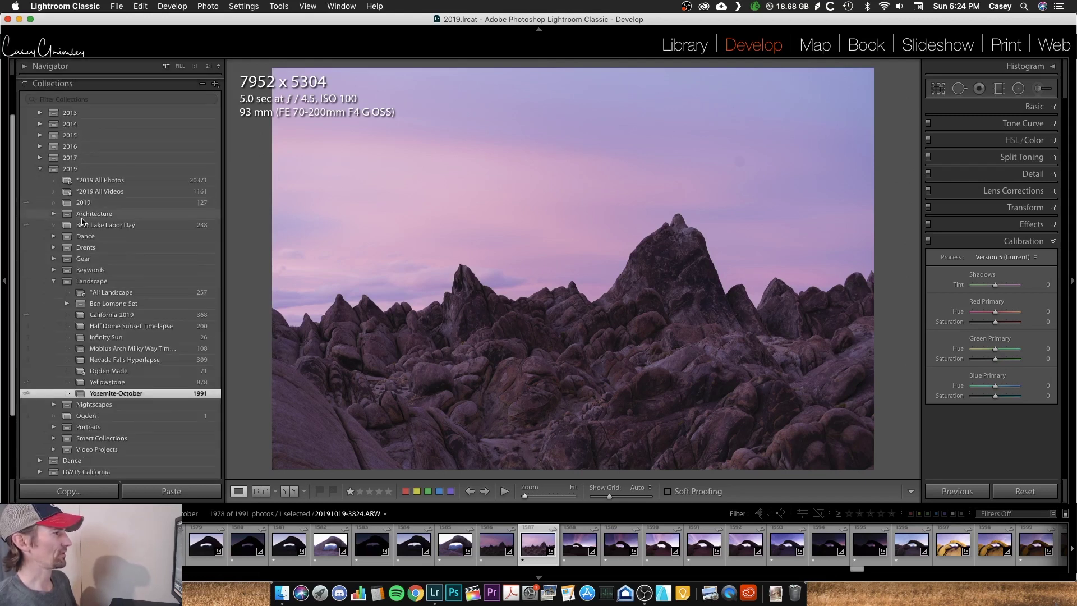
scroll(83, 222, up, 3)
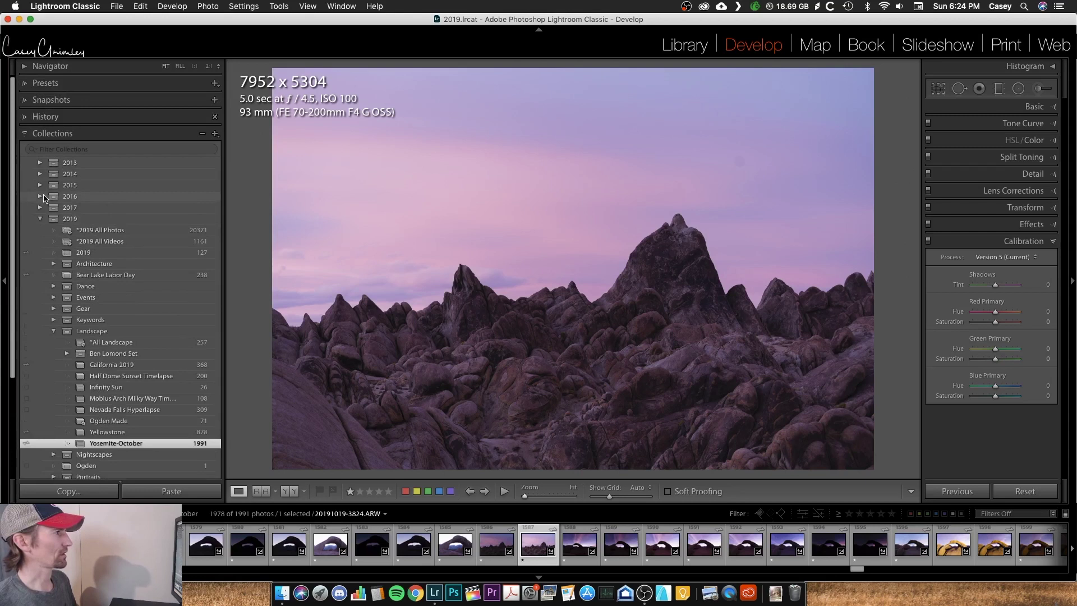
scroll(93, 275, down, 1)
scroll(101, 275, down, 3)
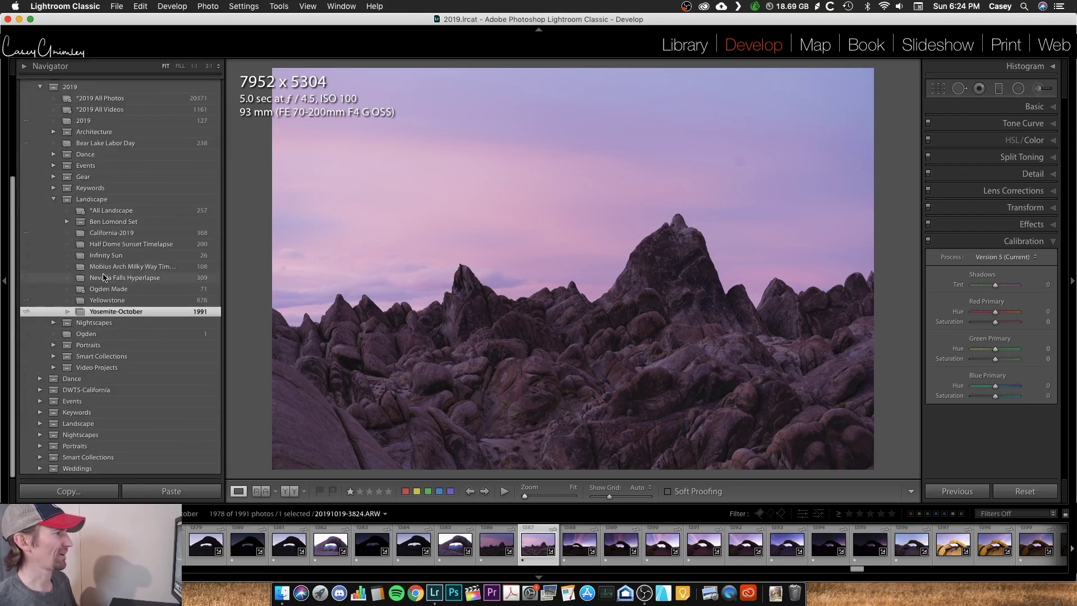
scroll(103, 272, up, 4)
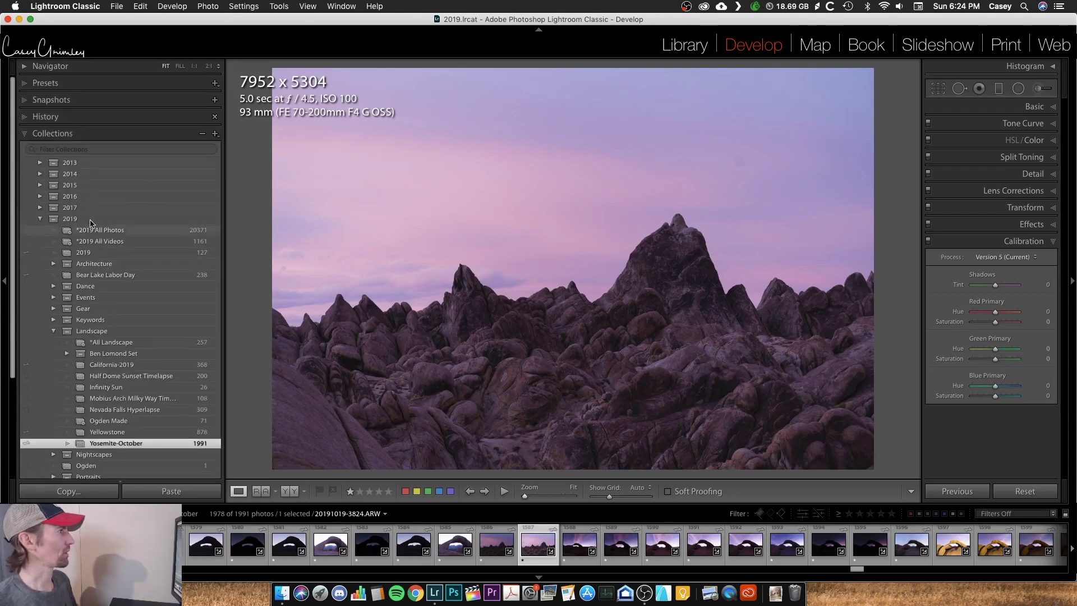
click(31, 134)
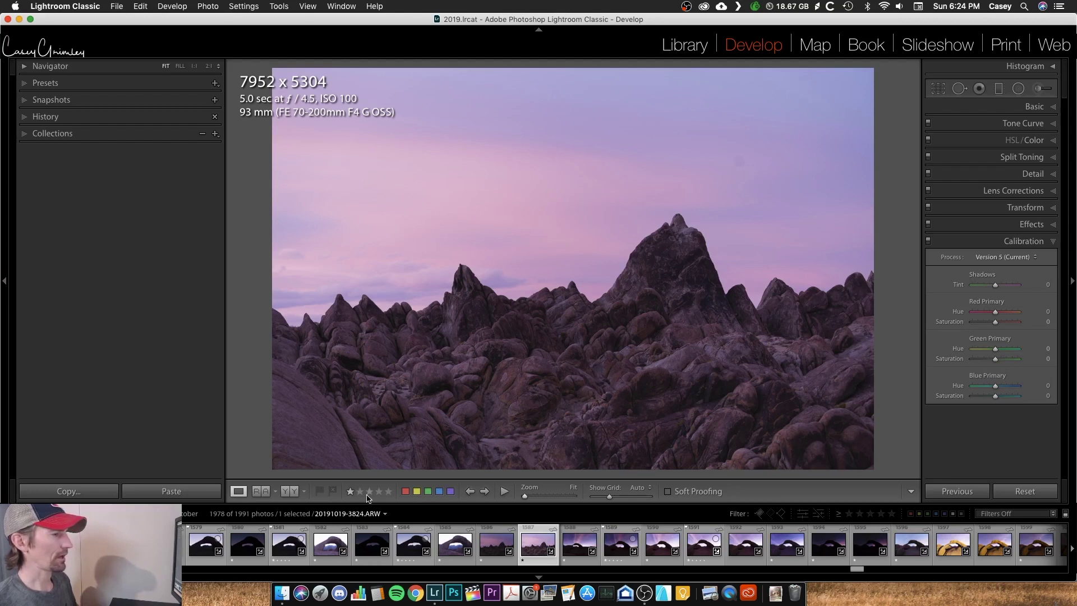
Step: Zoom into the photo with the toolbar Zoom slider and return it to Fit
mouse_move(526, 492)
mouse_down()
mouse_move(539, 493)
mouse_move(525, 494)
mouse_up()
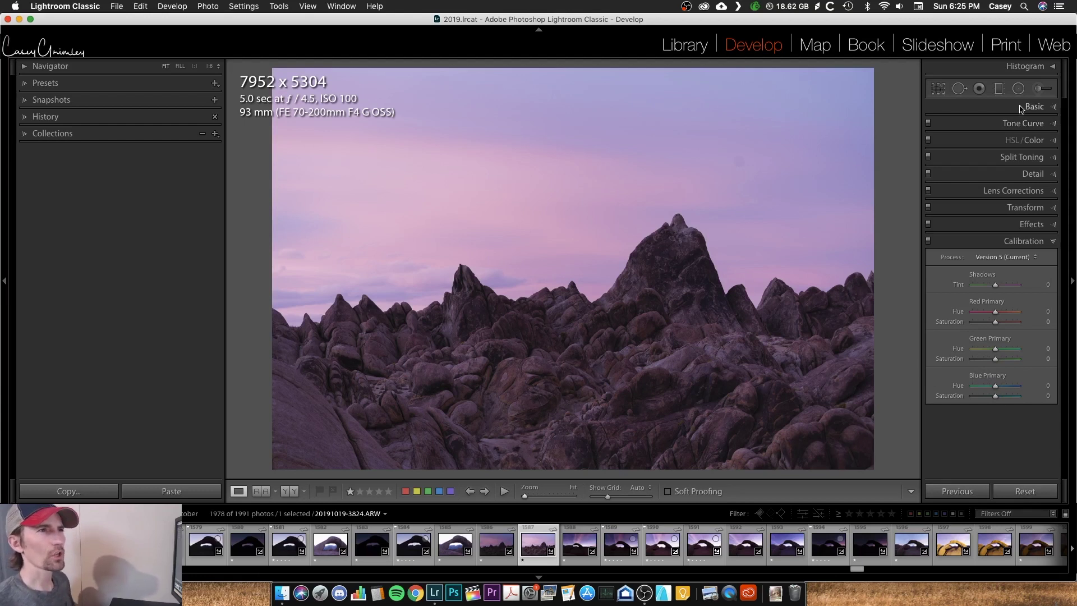
Step: Expand the Histogram and Basic panels in the right panel stack
click(1025, 69)
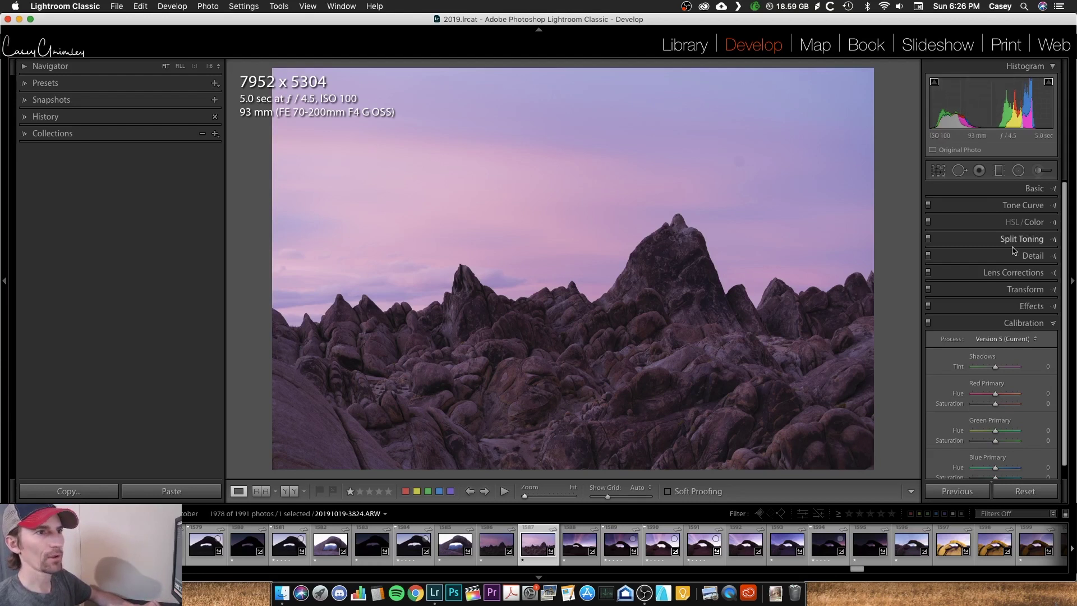
click(1035, 189)
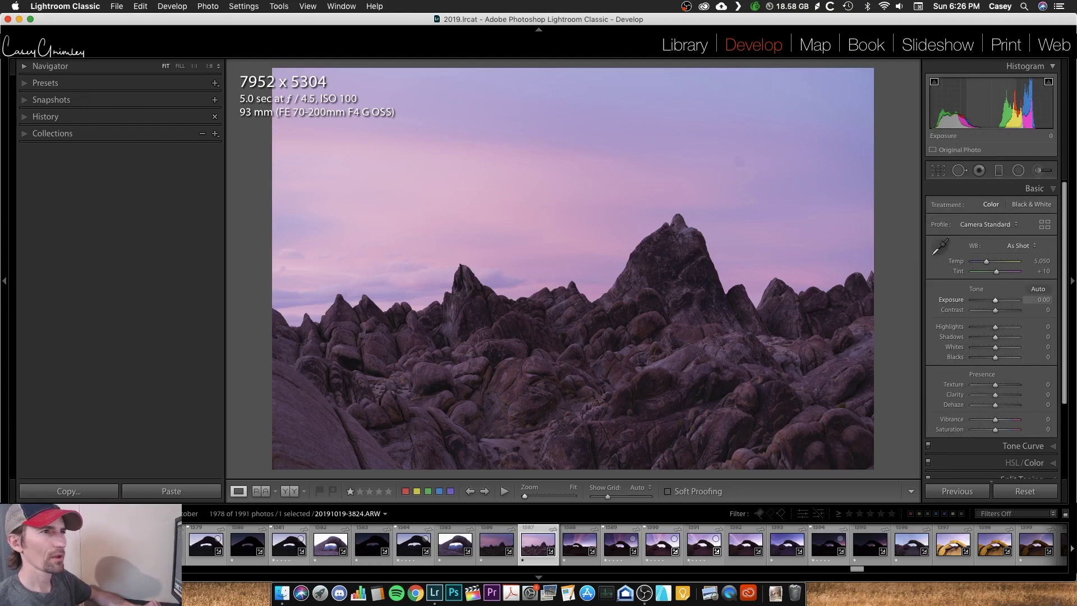
Step: Raise exposure to +0.36 by dragging in the histogram and nudge Contrast to +5
drag(967, 98, 1034, 111)
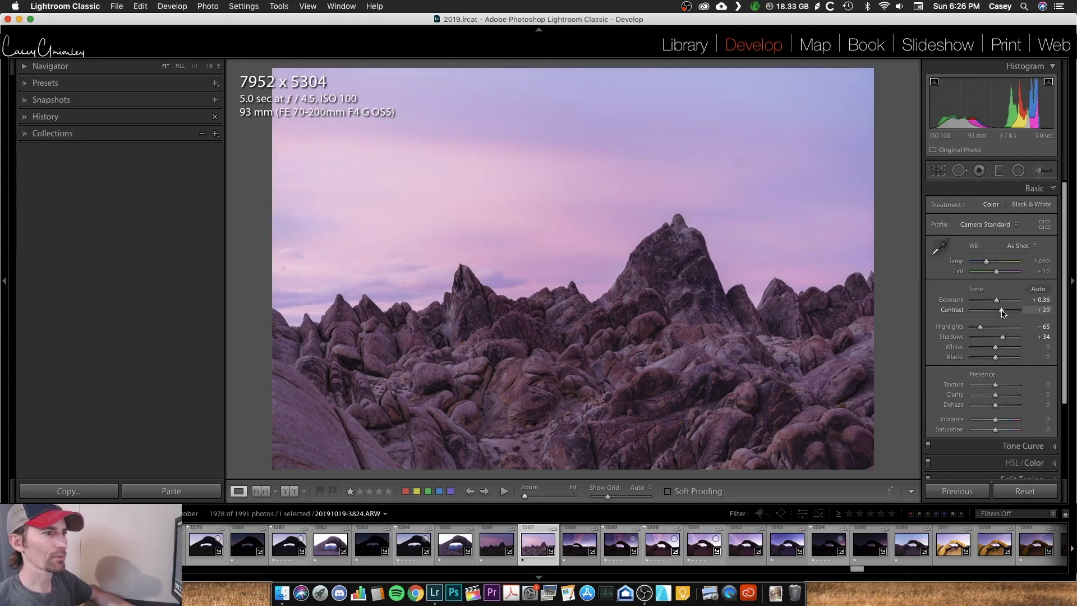
drag(997, 313, 1001, 312)
Step: Try Contrast at +10, -1 and +4 before settling at -11, then set Vibrance to -5
click(1034, 310)
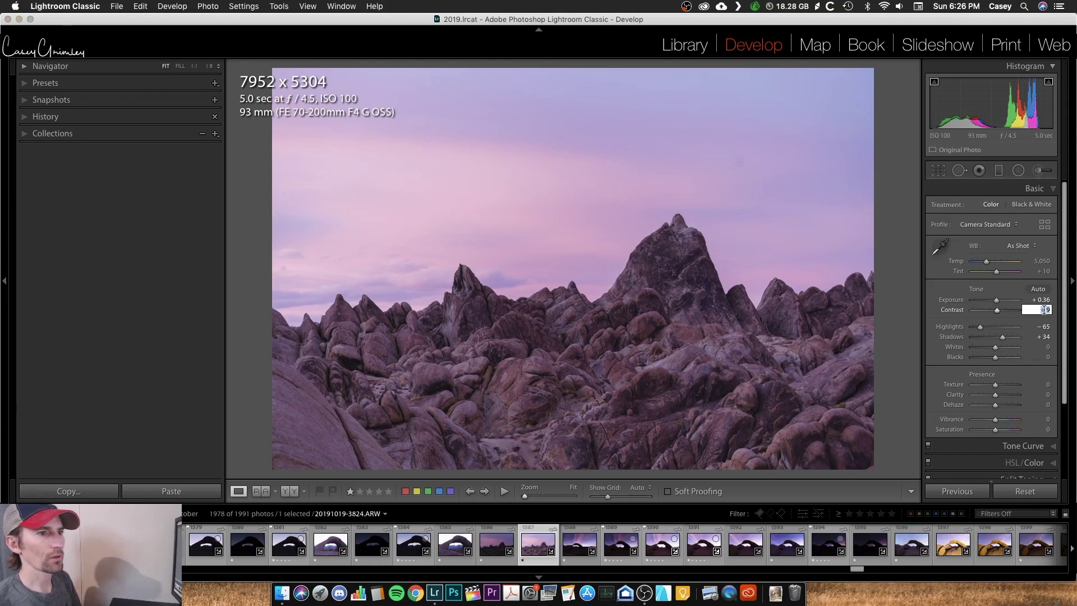
text(10)
key(Return)
click(1039, 311)
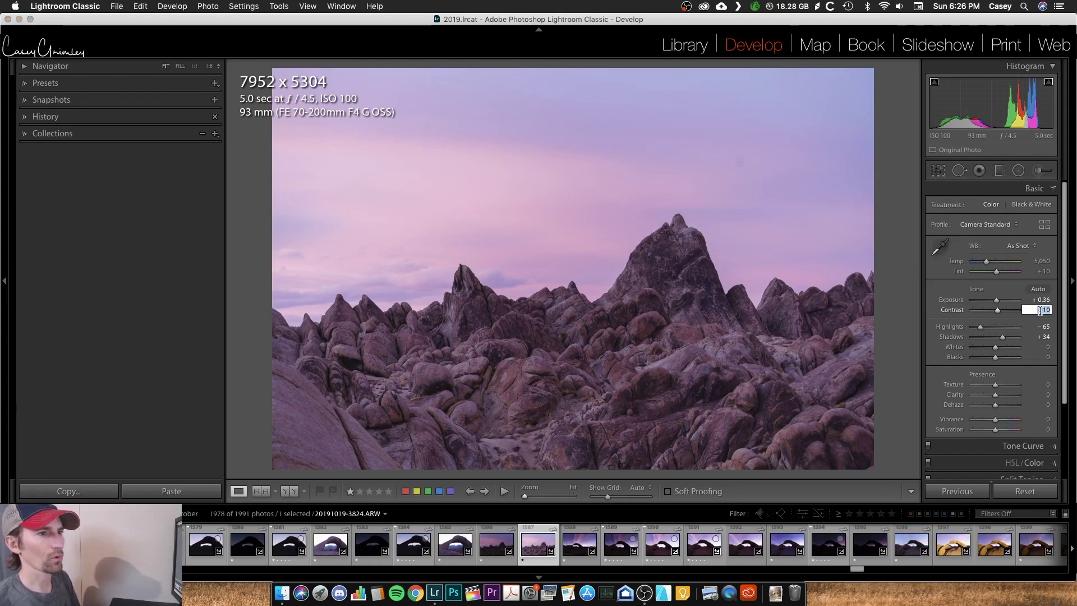
text(-1)
key(Return)
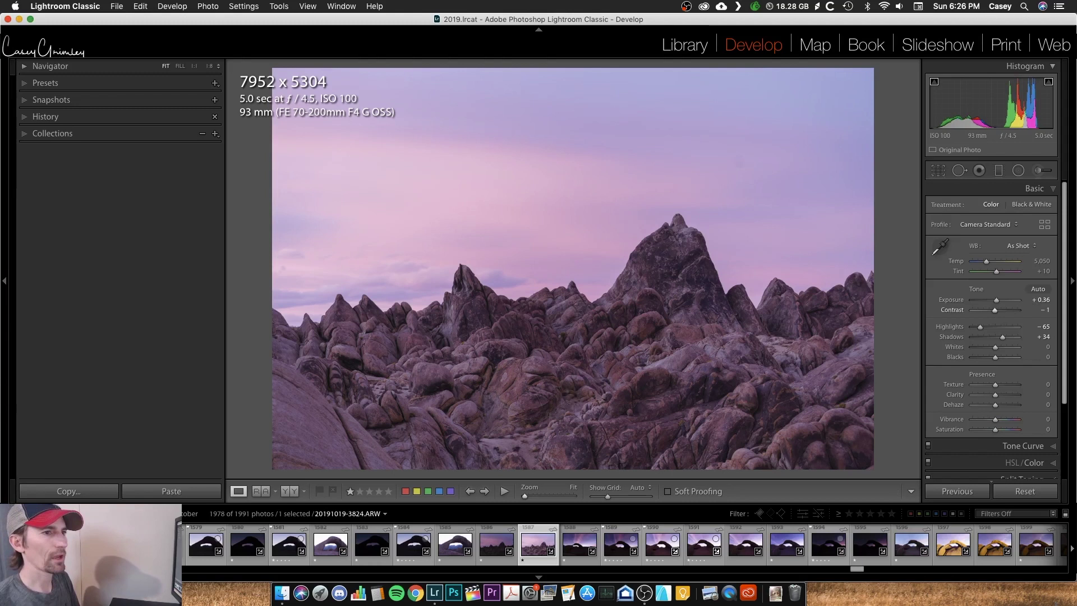
click(1029, 309)
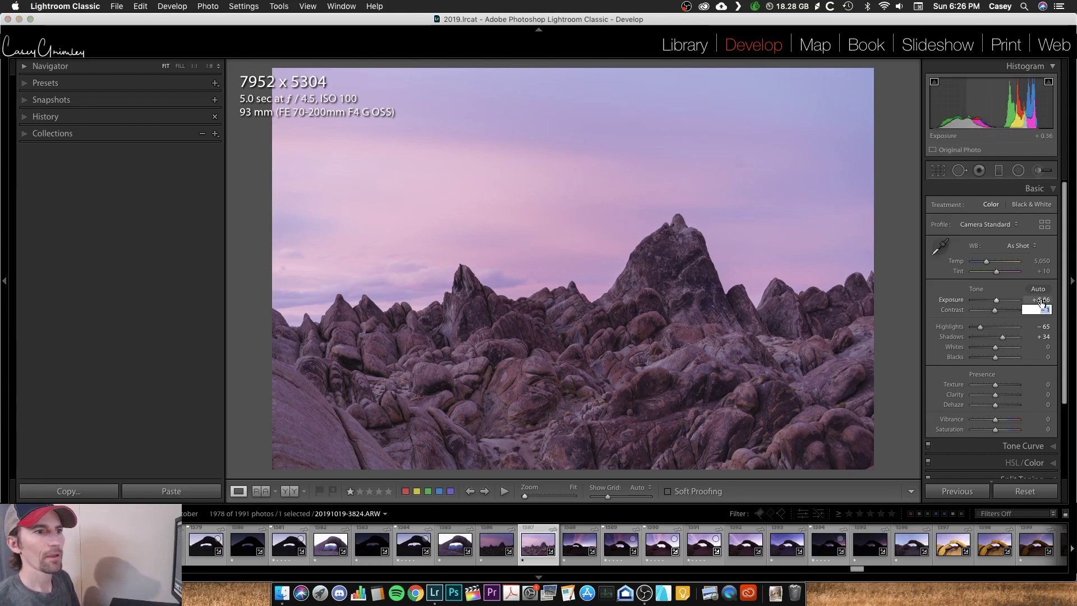
key(Return)
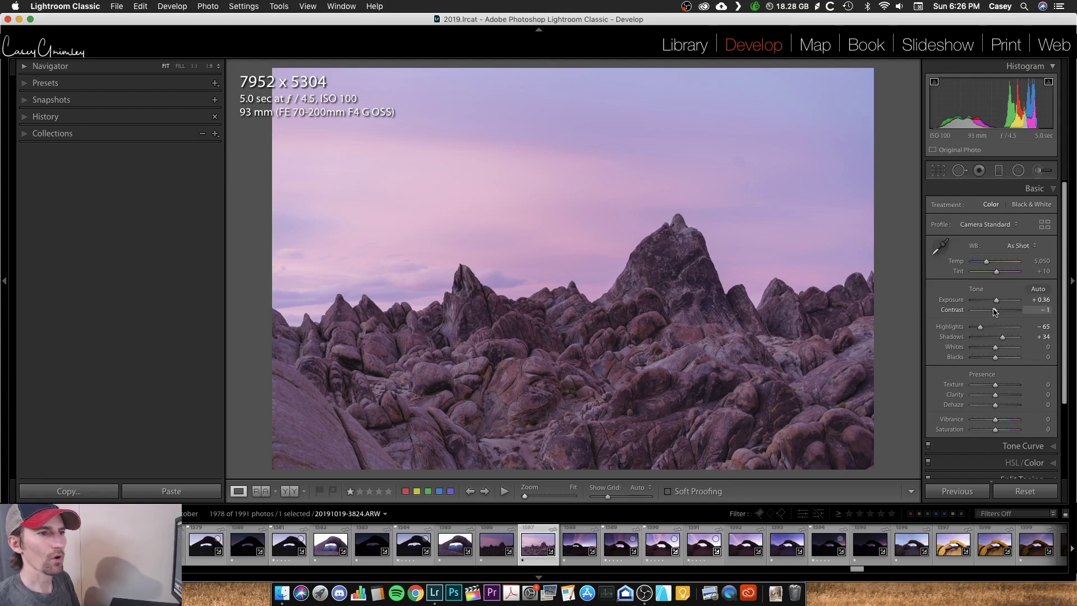
drag(993, 311, 989, 313)
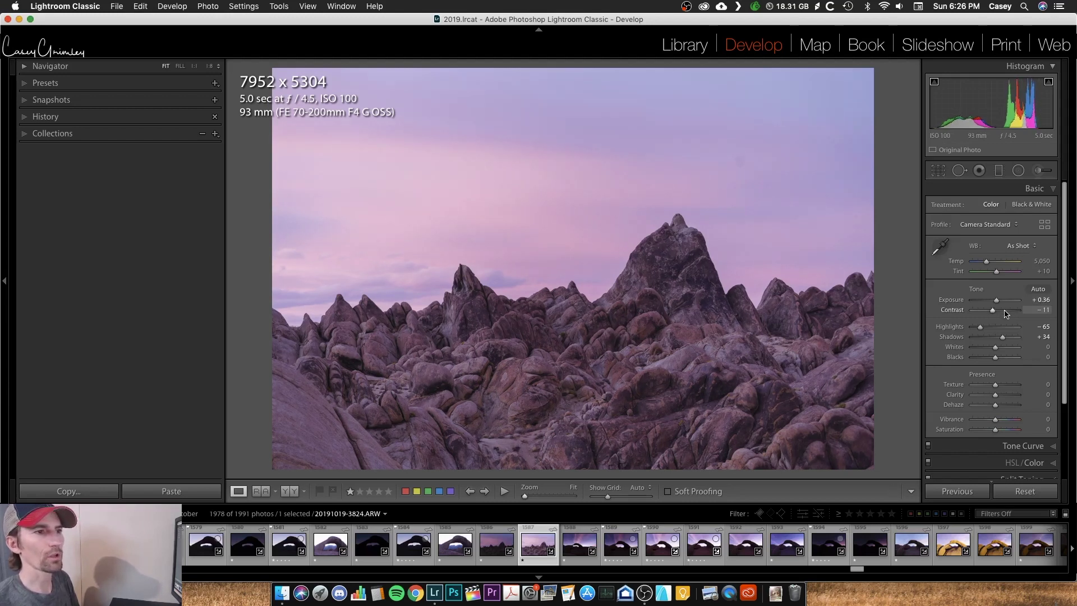
scroll(1009, 313, up, 10)
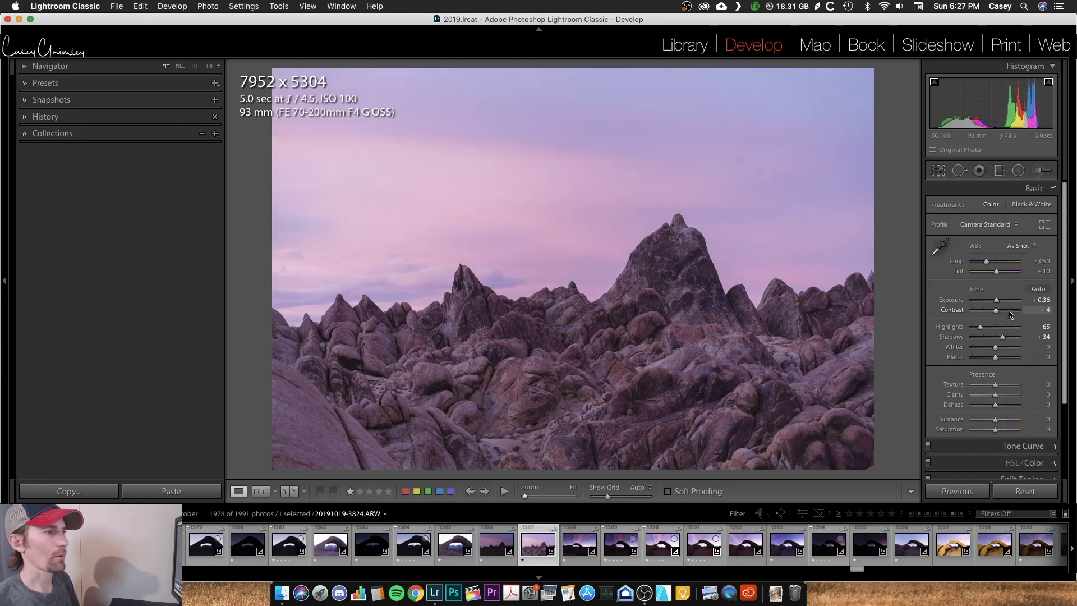
scroll(1010, 313, down, 8)
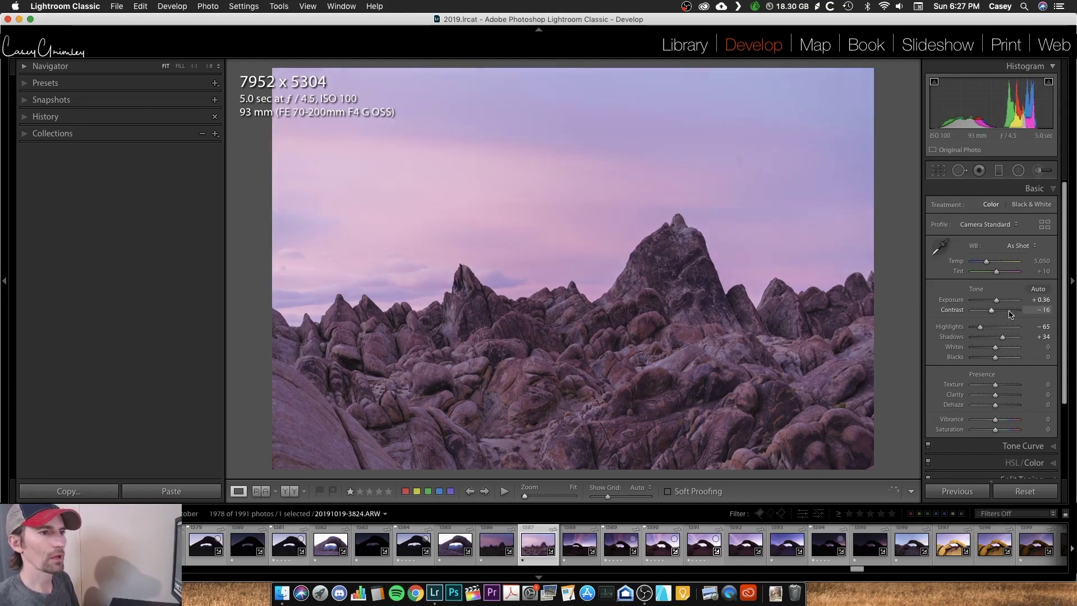
key(minus)
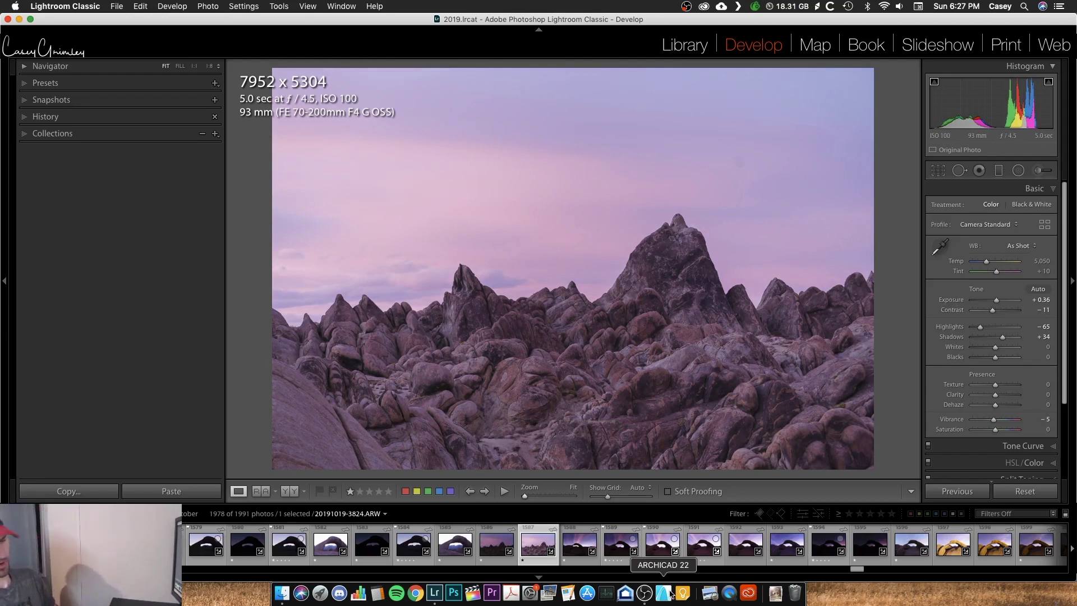
Step: Change the star rating, set Exposure to +1.37, and step Contrast to -16 and back to -11
key(bracketright)
key(bracketright)
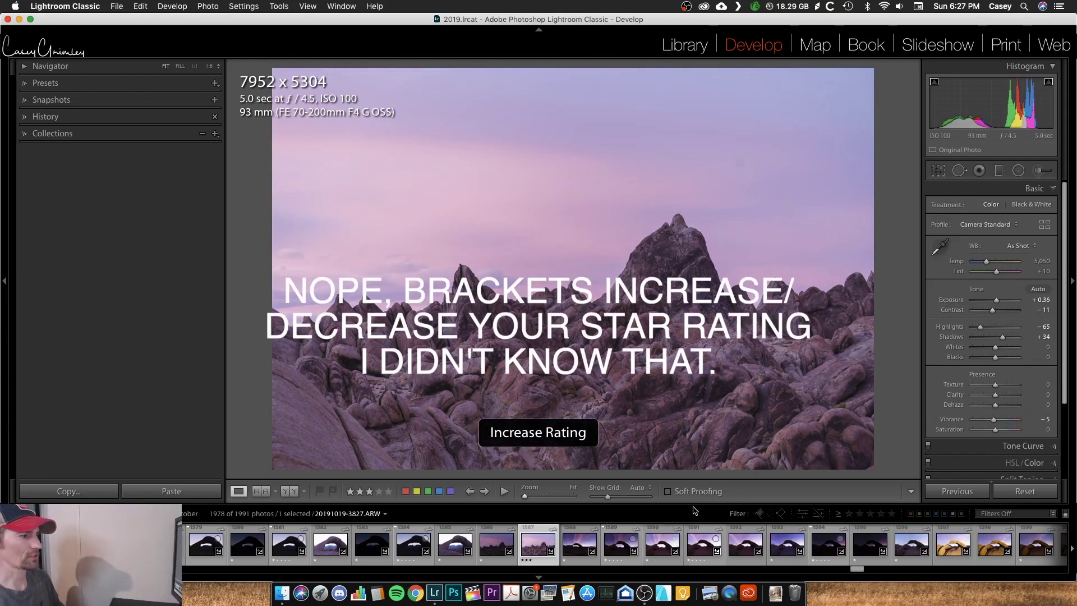
key(bracketleft)
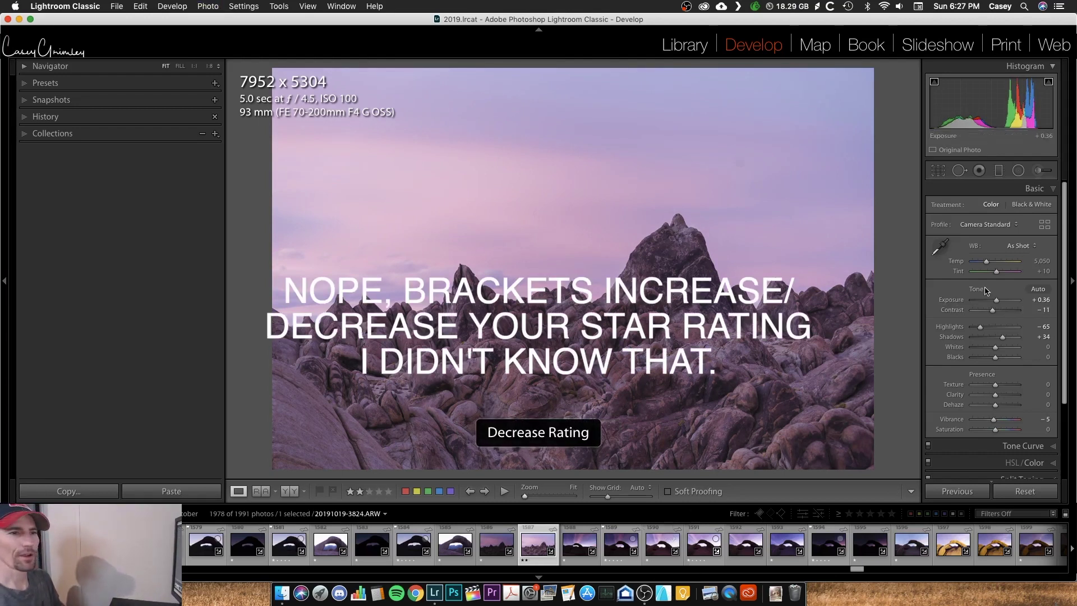
drag(986, 291, 991, 290)
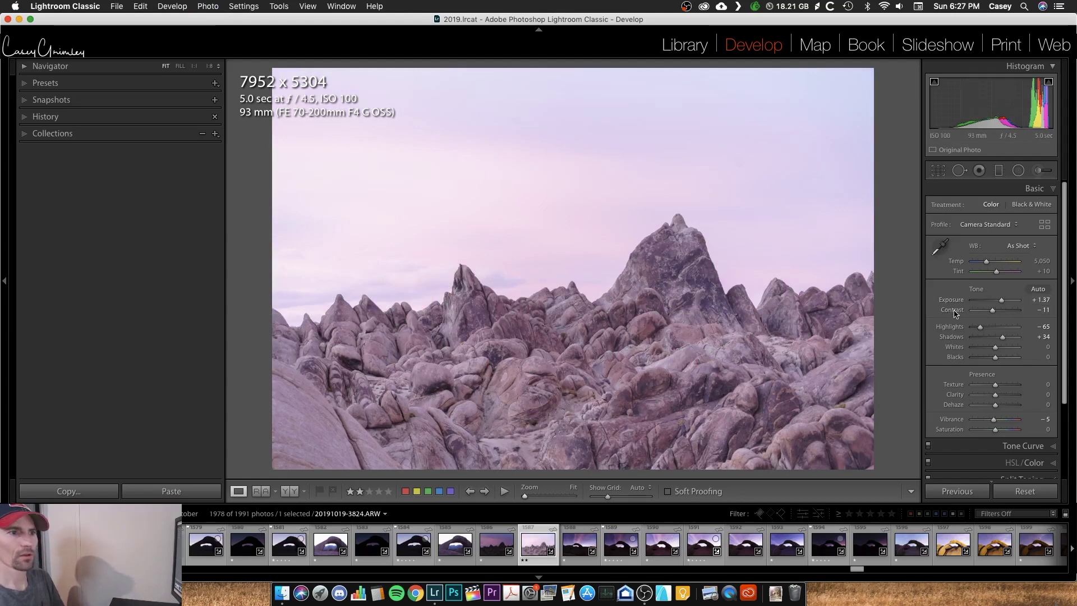
key(equal)
key(minus)
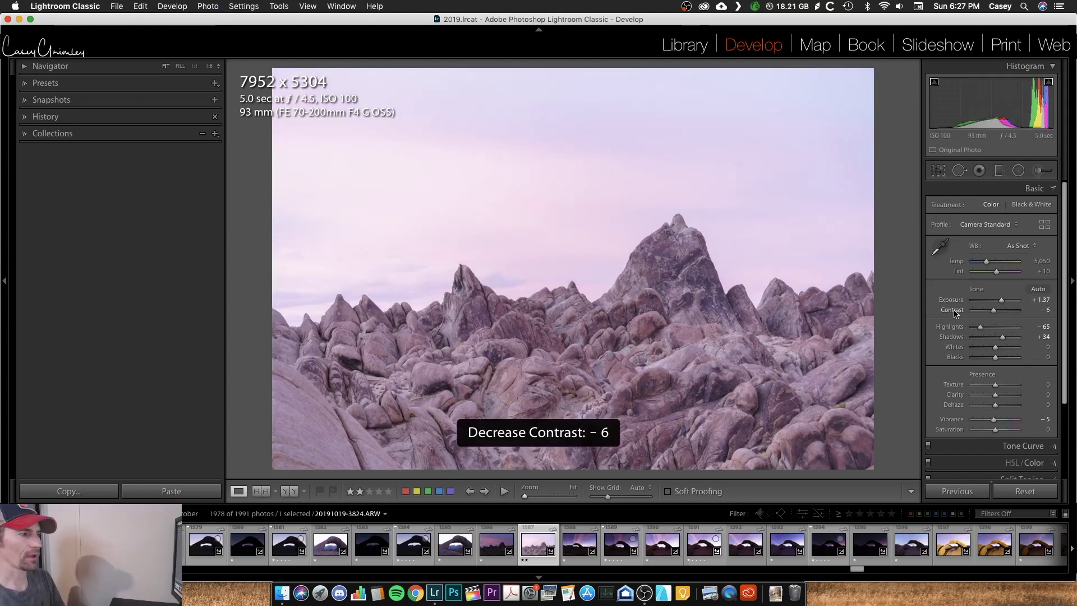
key(minus)
key(equal)
Step: Raise Highlights to -60 and step Shadows between +19 and +44, landing at +24
key(period)
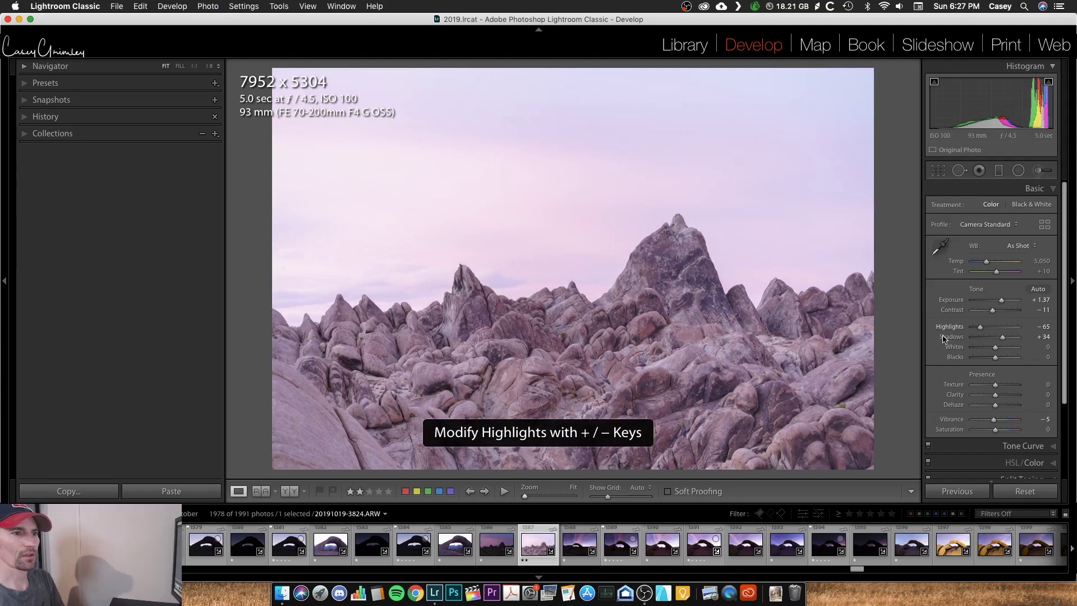
key(equal)
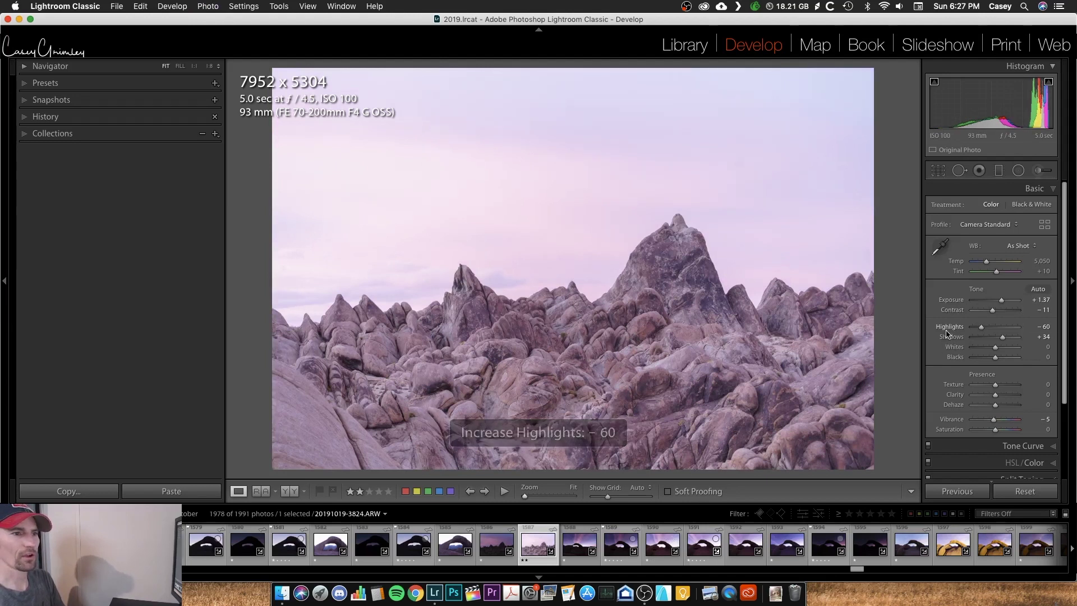
key(period)
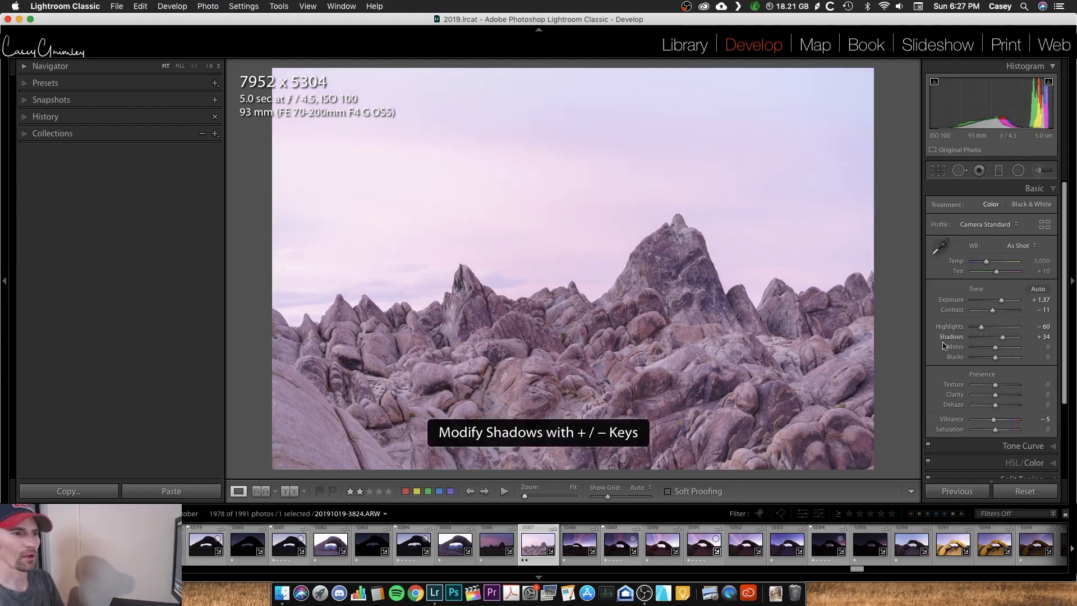
key(equal)
key(equal)
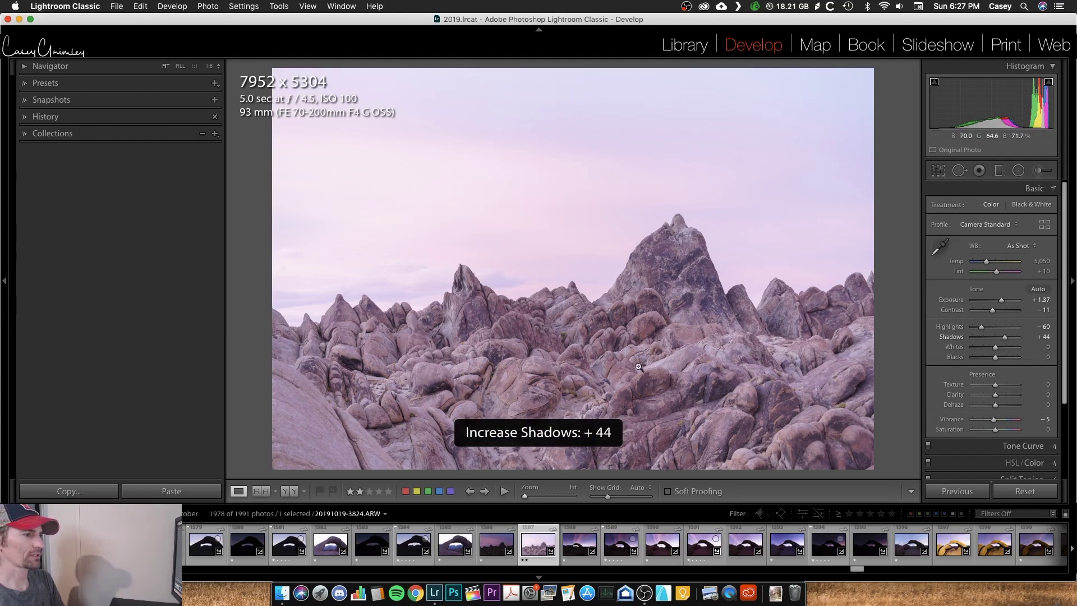
key(minus)
key(minus)
key(minus)
key(minus)
key(minus)
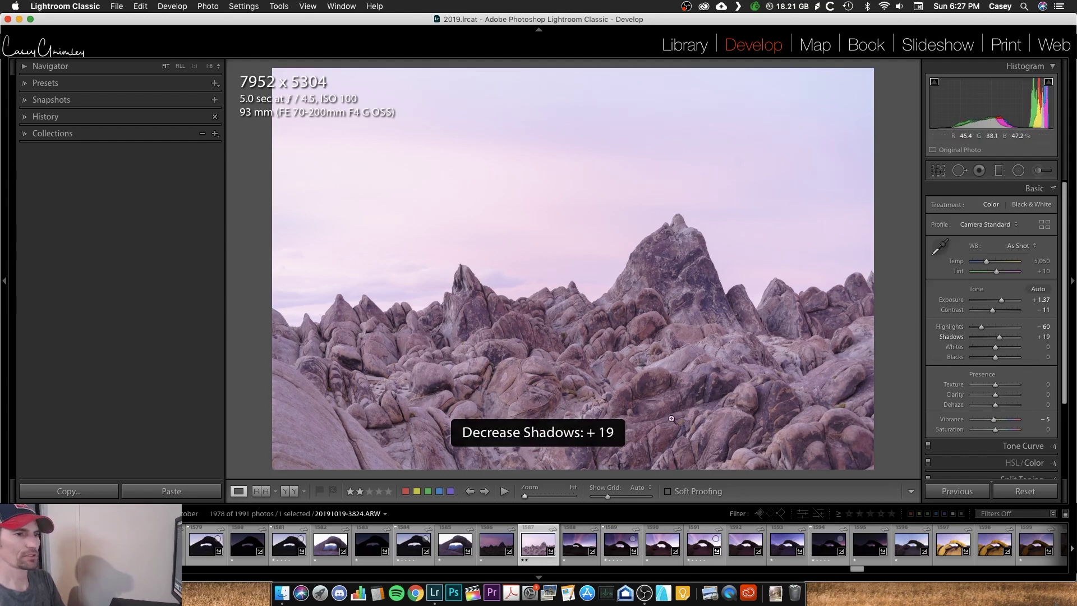
key(equal)
key(equal)
key(equal)
key(equal)
key(minus)
key(minus)
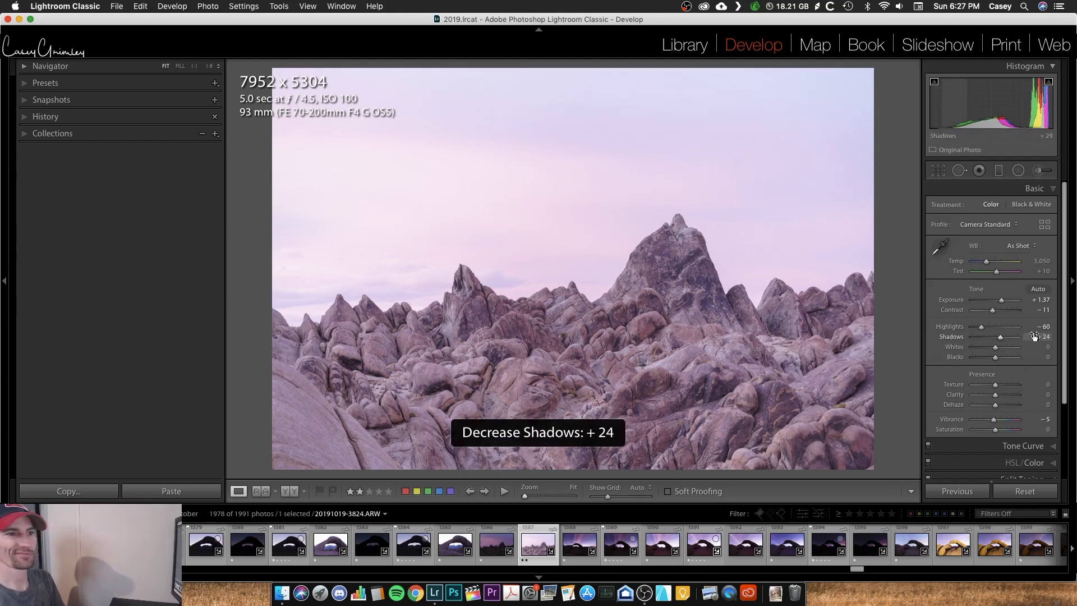
key(minus)
key(minus)
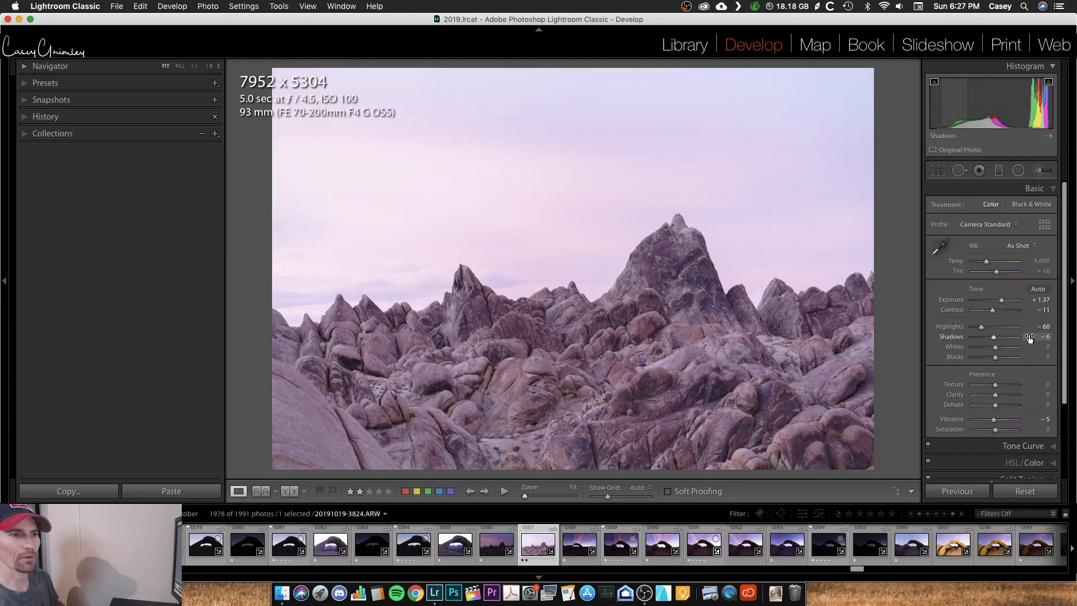
Step: Try Shadows +51, settle at +27, then set Whites -9, Blacks -28 and Exposure +0.67
click(1007, 341)
click(1001, 336)
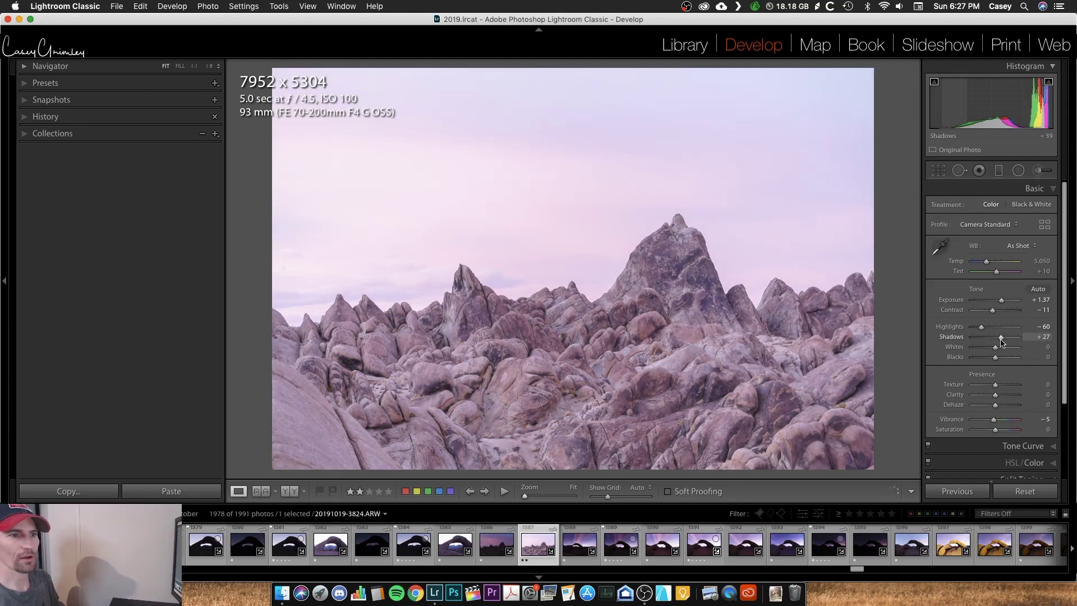
click(993, 346)
click(990, 357)
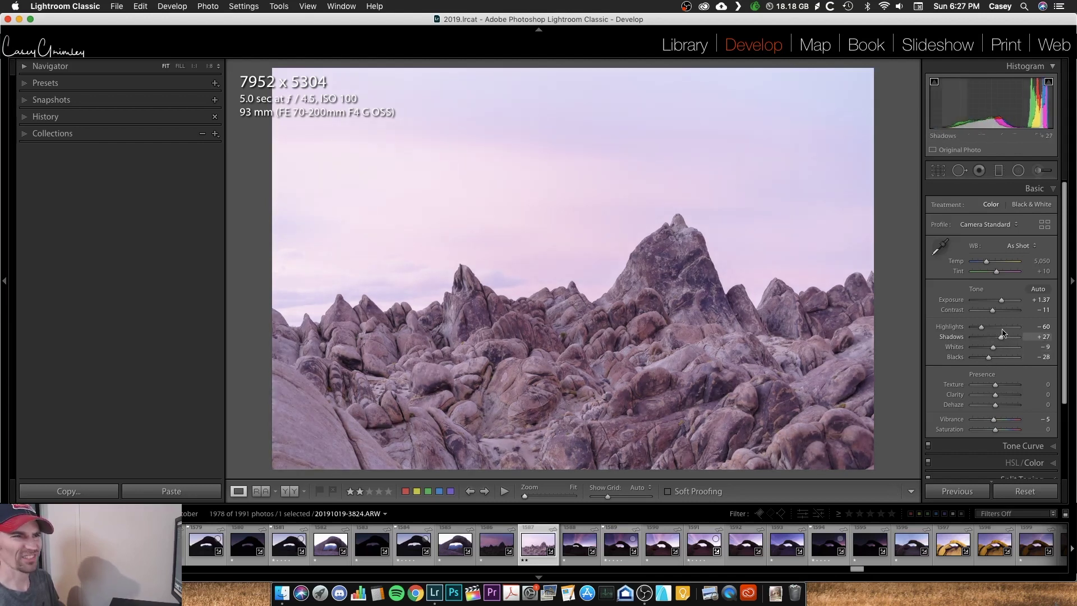
click(997, 300)
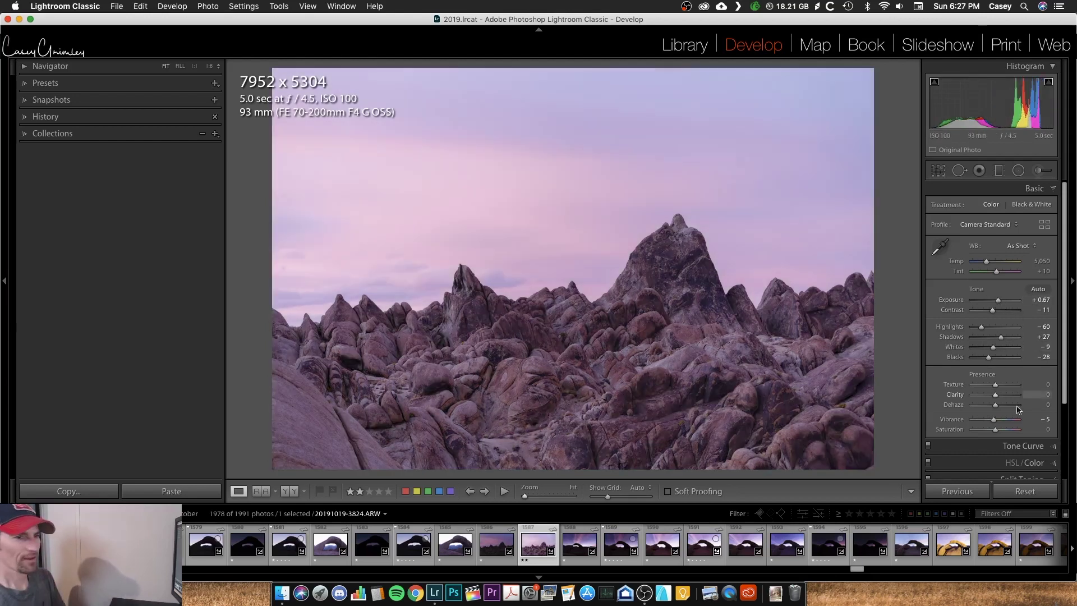
Step: Try the Architecture-Indoor, Jaime-Blue, Kiersten-Blue and Kiersten-Green point curves, then keep Medium Contrast
click(1022, 446)
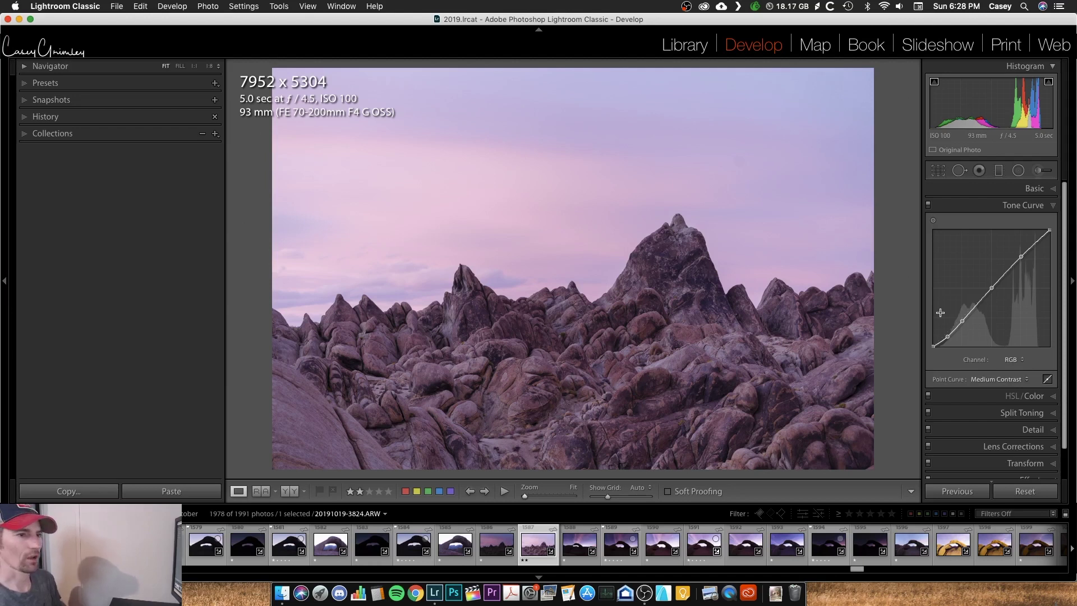
click(999, 379)
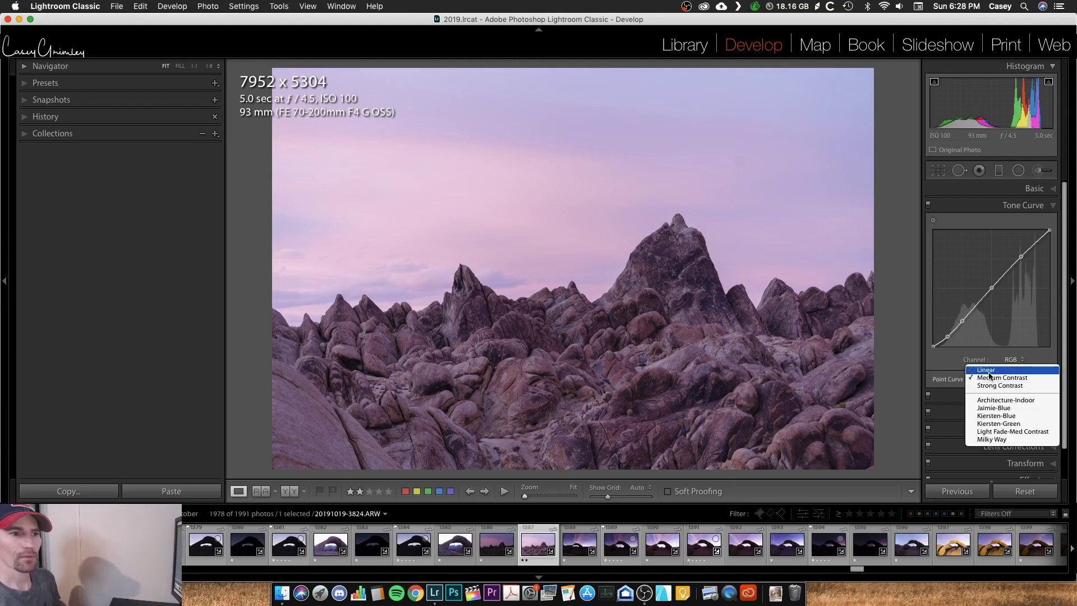
click(988, 401)
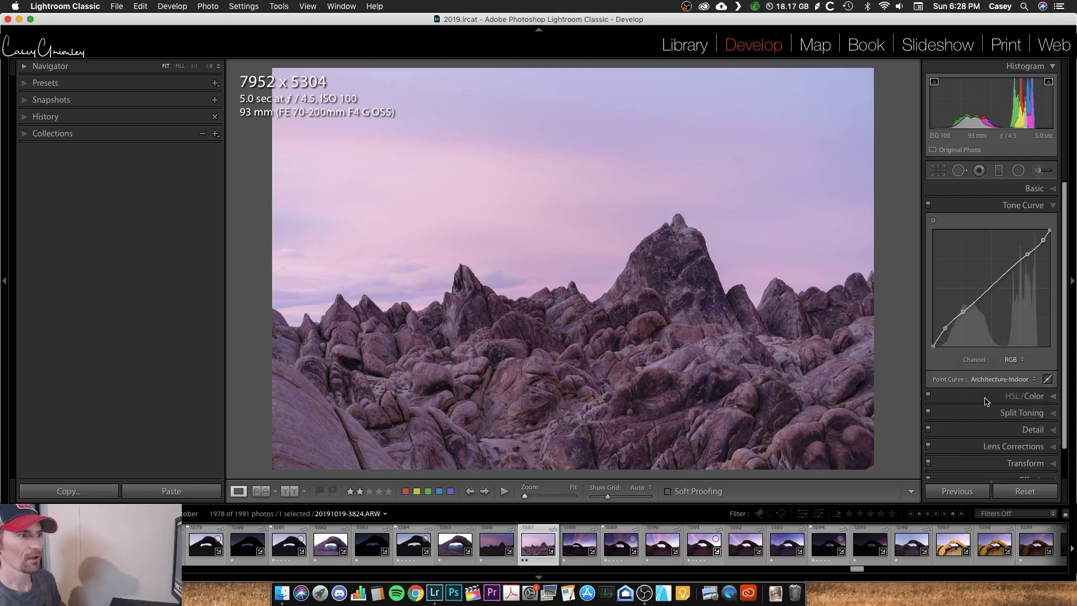
click(990, 380)
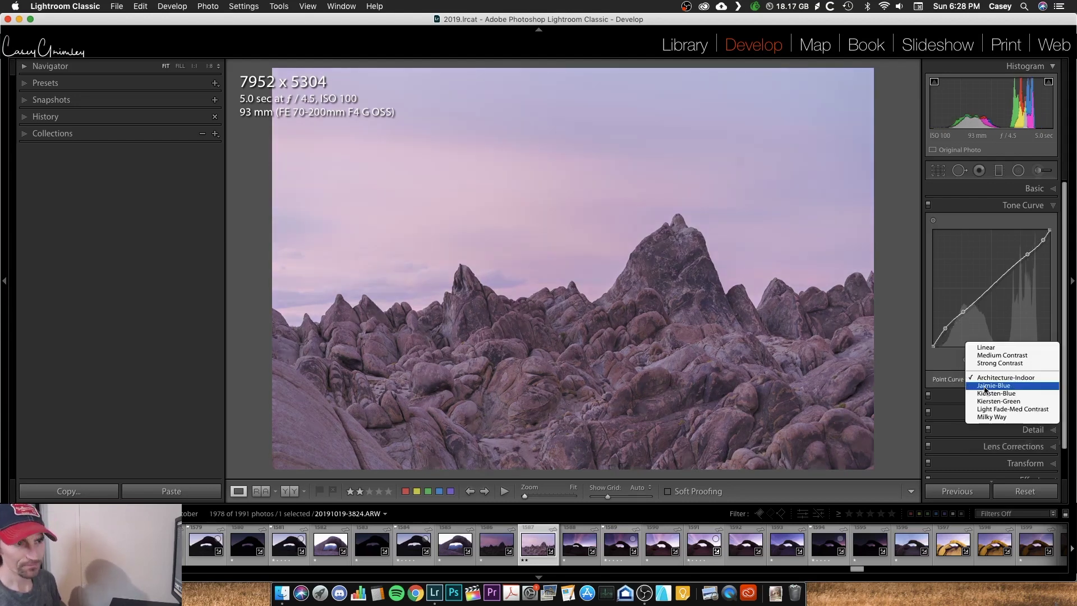
click(991, 385)
click(993, 381)
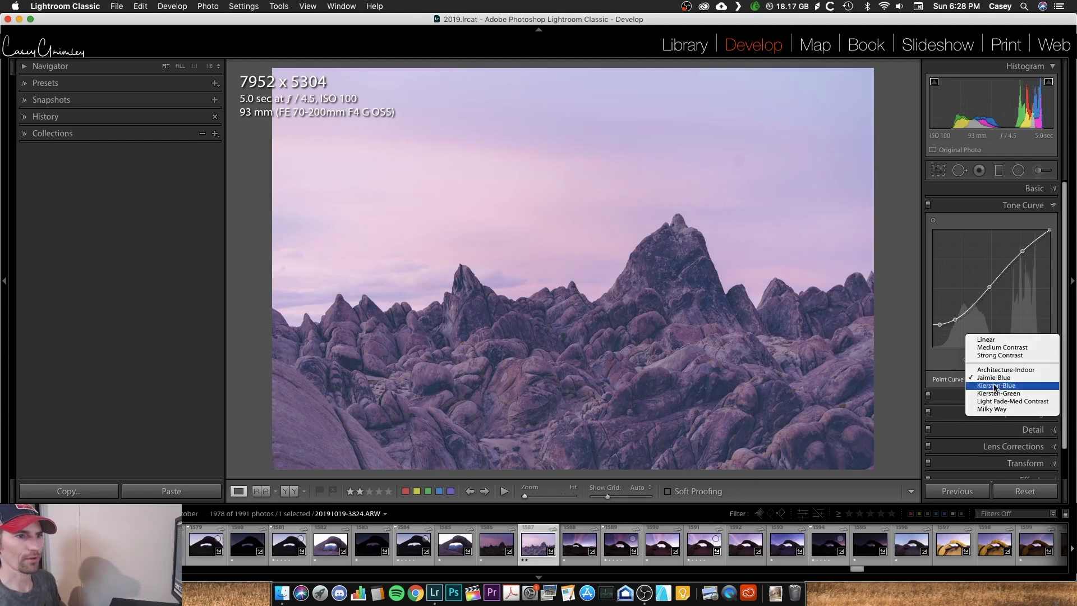
click(992, 385)
click(991, 381)
click(991, 385)
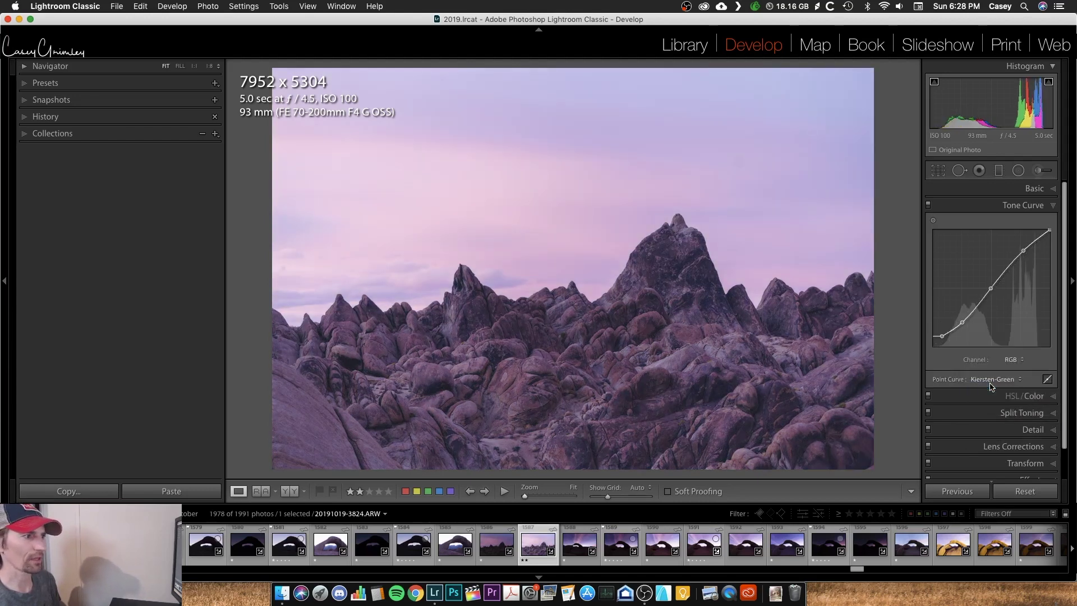
click(987, 383)
click(995, 327)
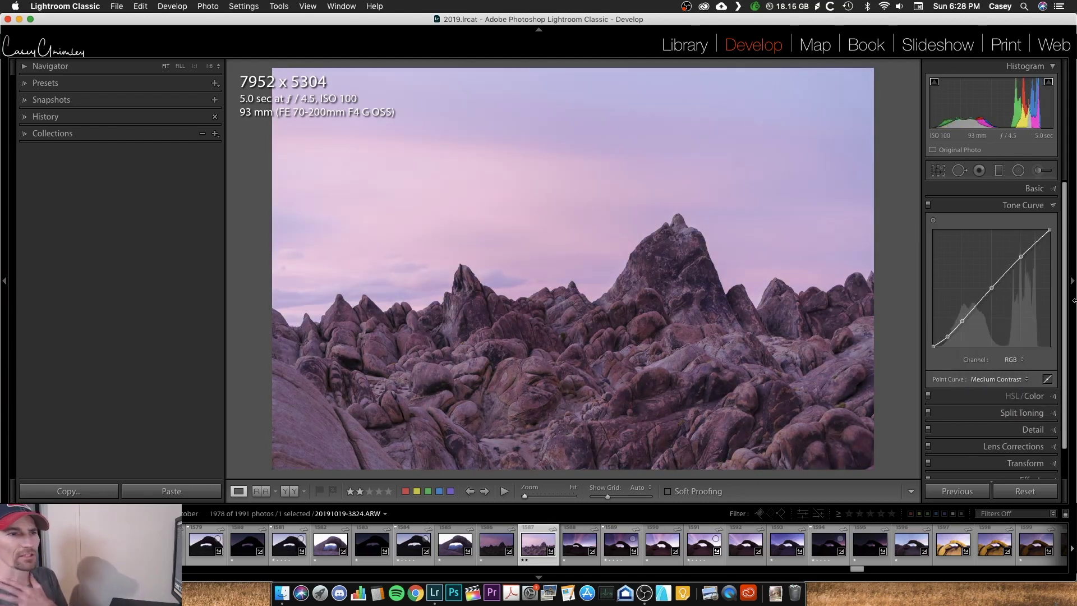
Step: Open HSL/Color and compare the per-colour, Saturation and All slider views
click(1037, 394)
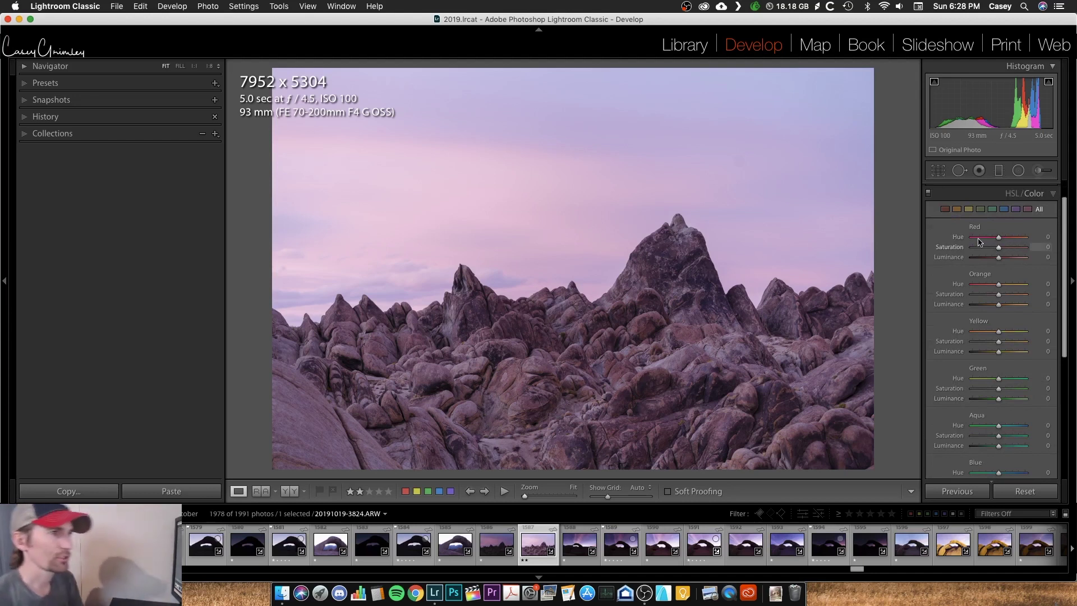
click(1003, 193)
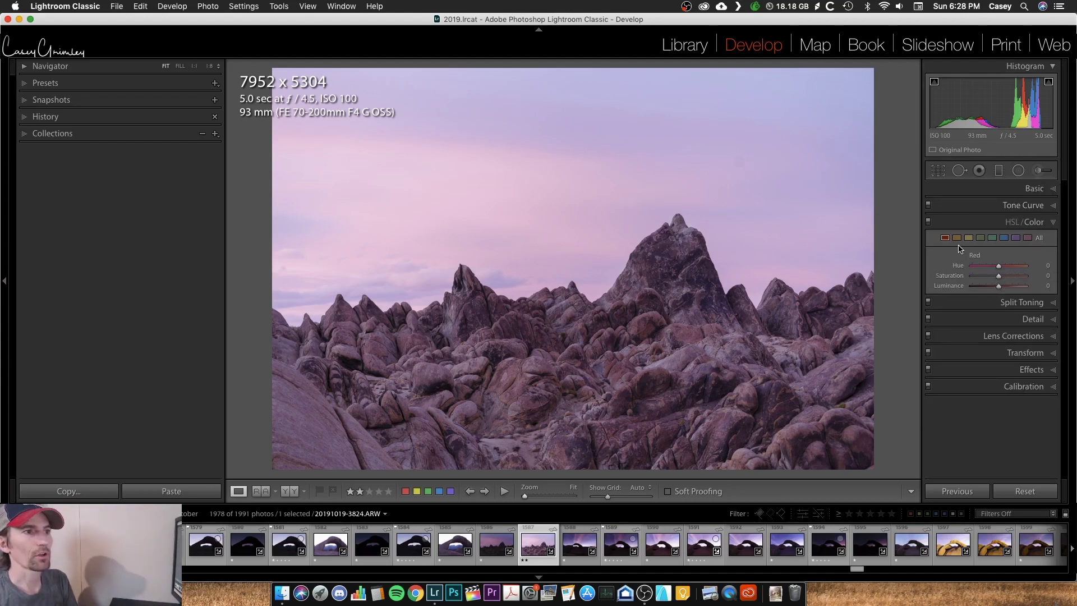
click(980, 238)
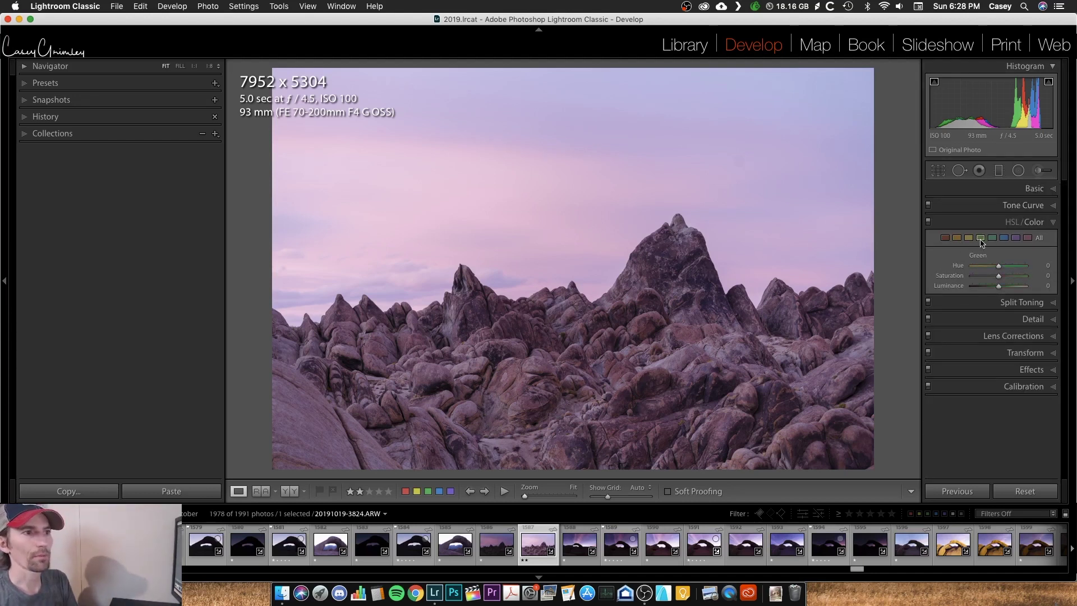
click(1012, 223)
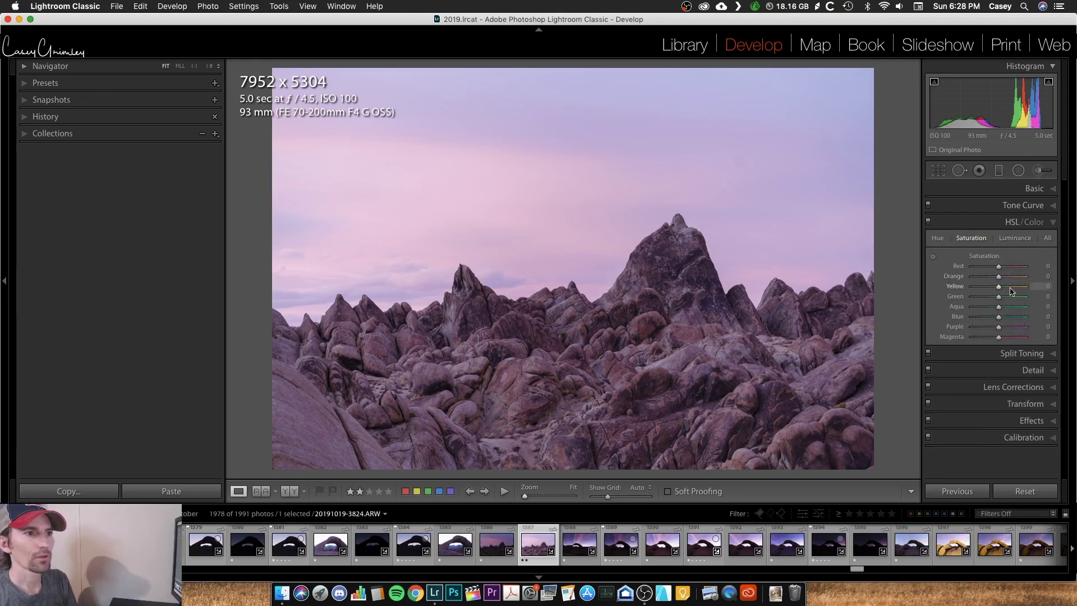
click(1047, 238)
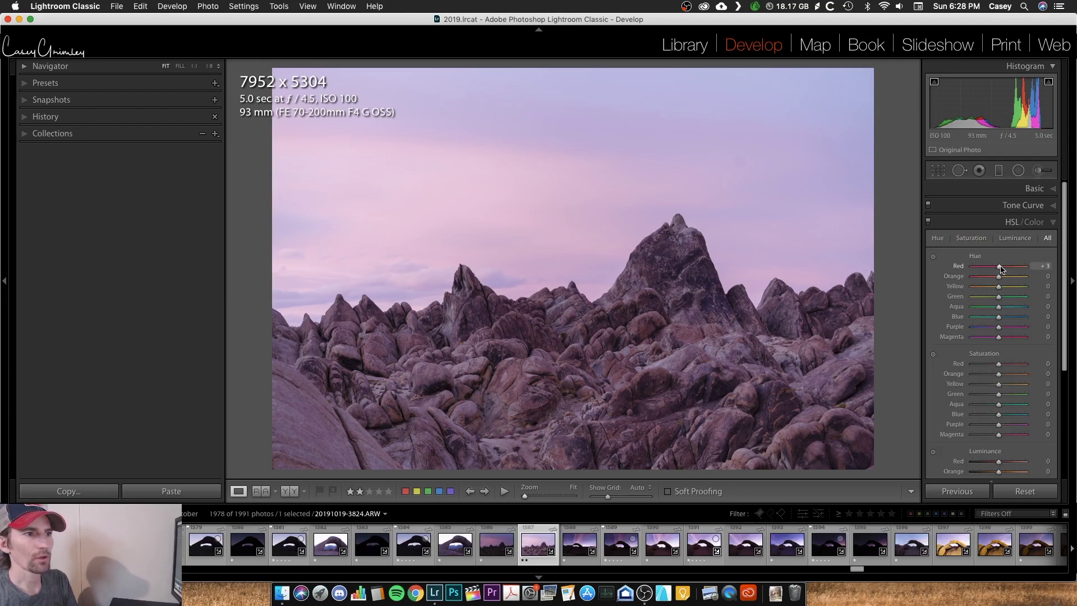
click(1031, 223)
click(1038, 238)
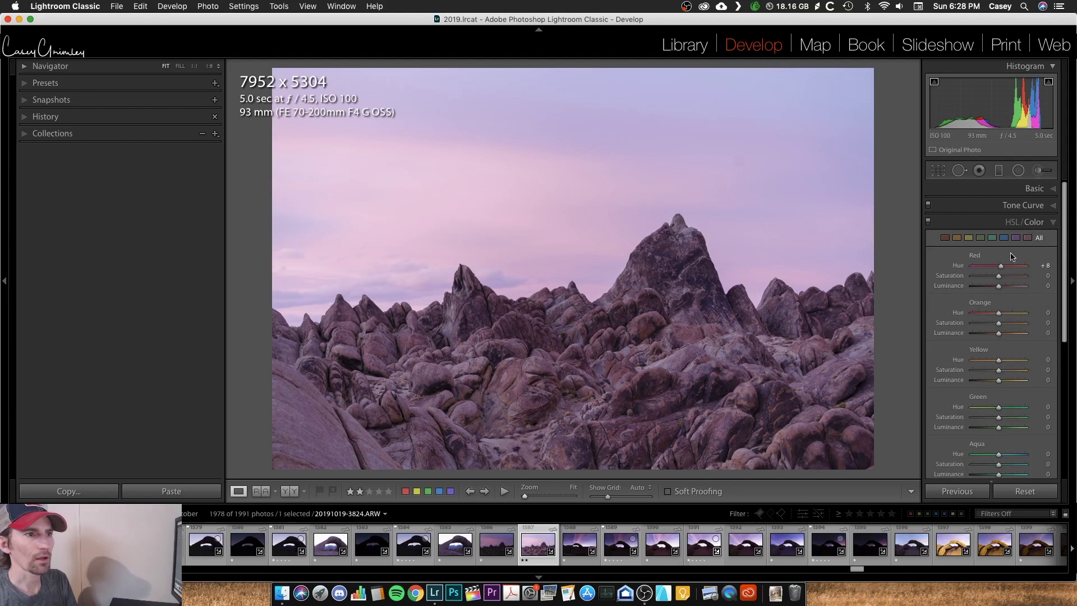
Step: Darken Purple luminance, reset it to zero, and collapse the HSL panel
scroll(1024, 443, down, 3)
scroll(1023, 444, down, 3)
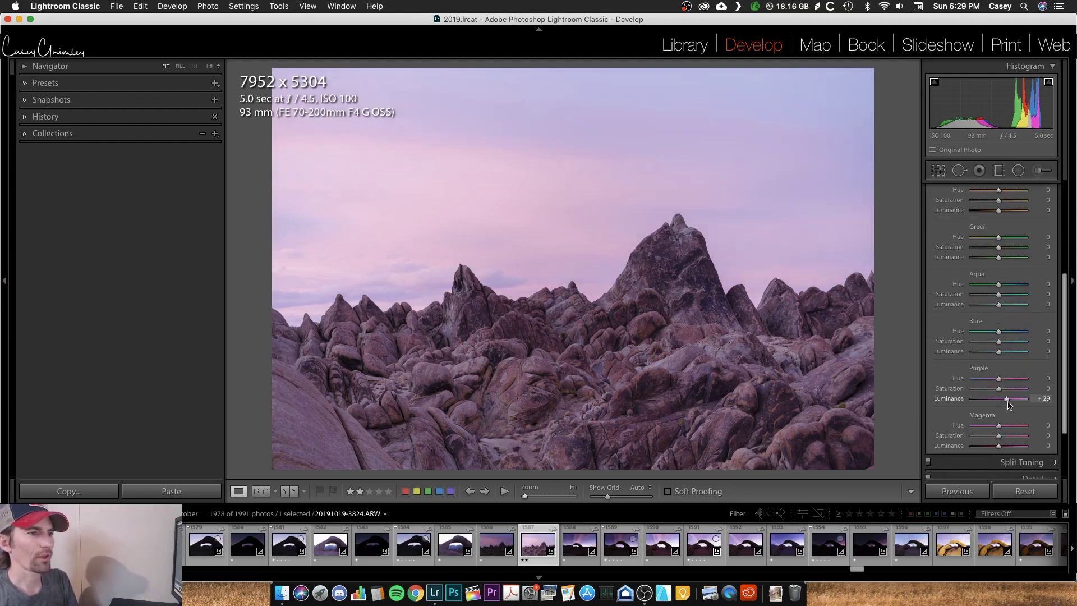
click(1007, 399)
drag(1005, 403, 988, 401)
double_click(956, 400)
click(1024, 222)
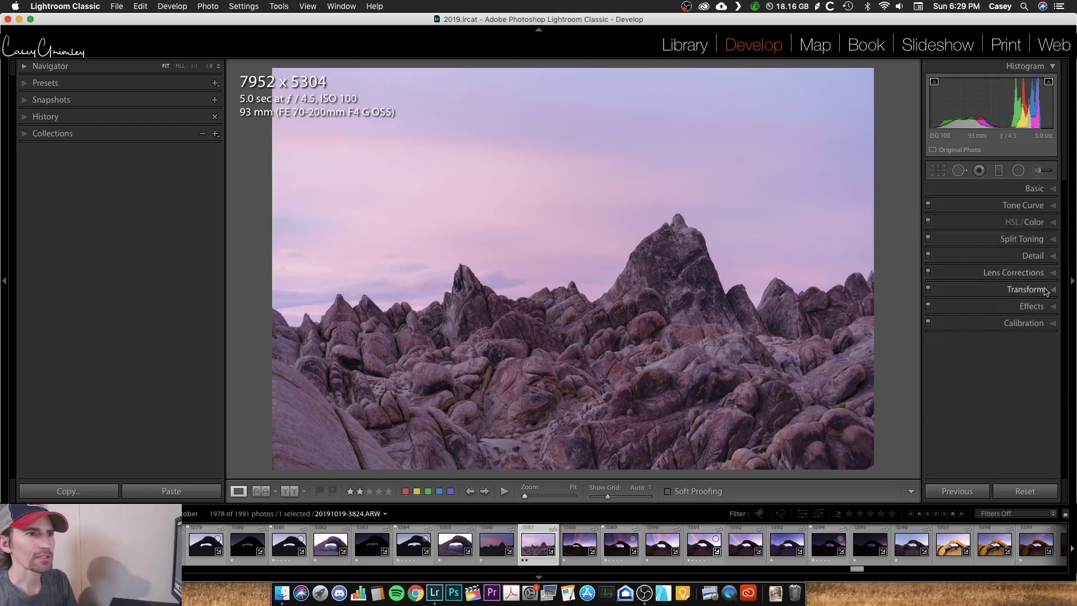
Step: Tint the highlights blue and the shadows with colour, then reset both tints to 0
click(1038, 240)
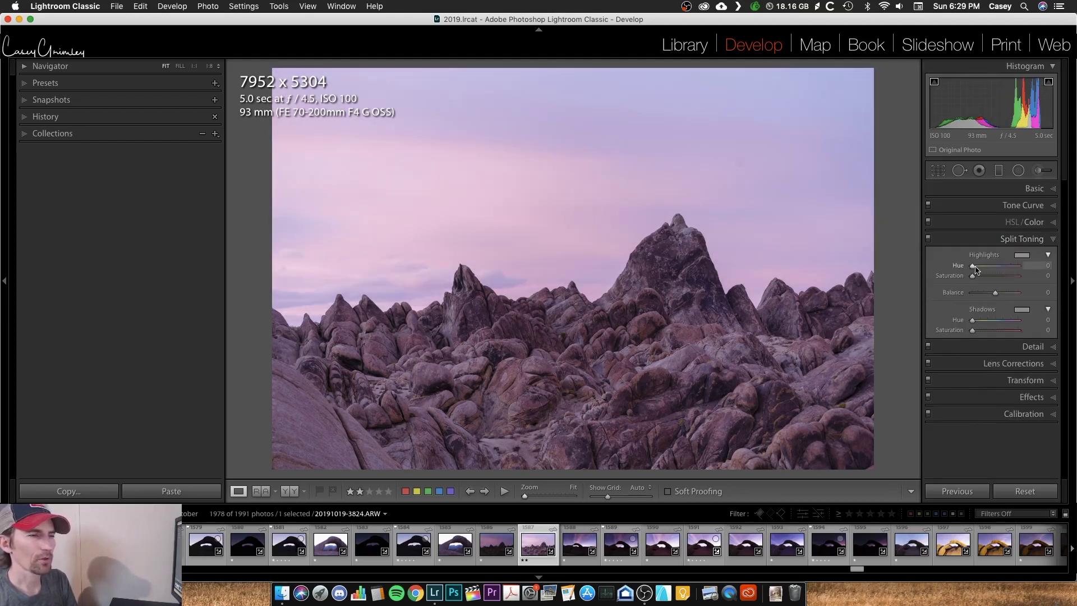
drag(972, 275, 987, 275)
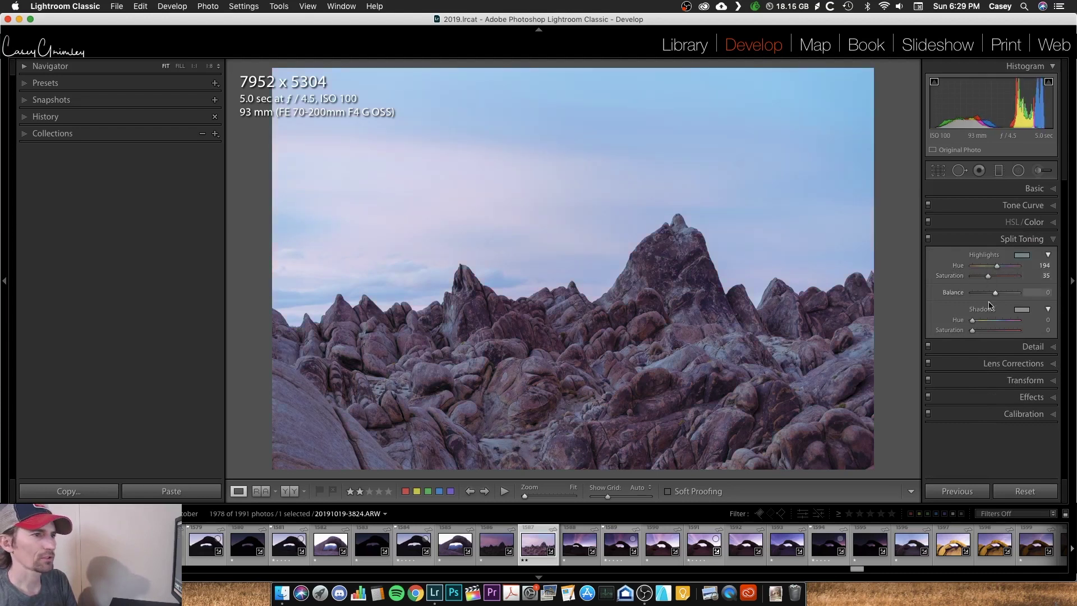
mouse_move(973, 330)
mouse_down()
mouse_move(984, 331)
mouse_move(982, 319)
mouse_up()
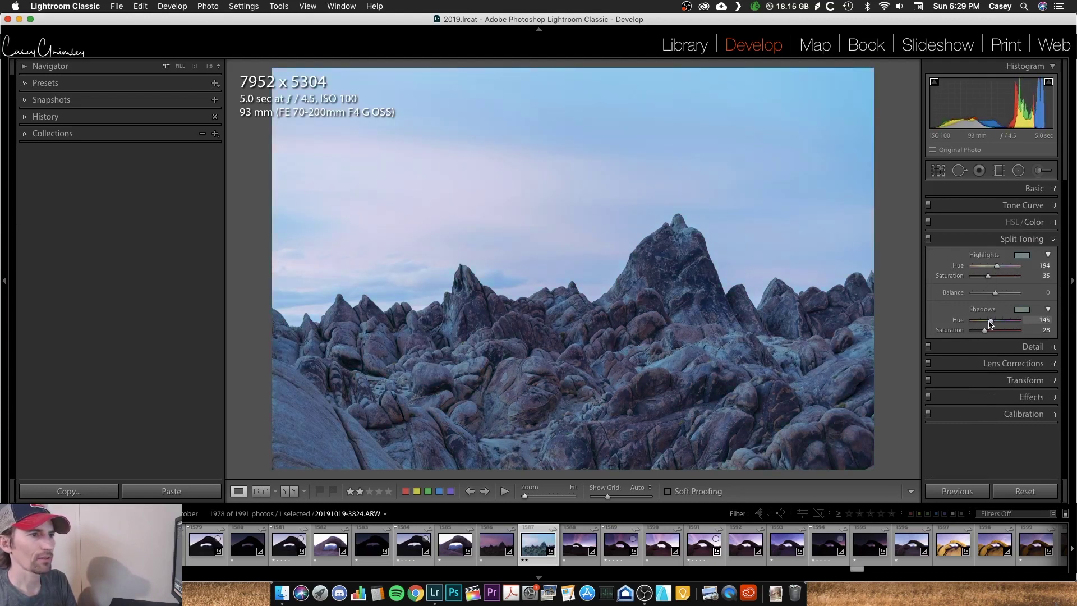
double_click(983, 330)
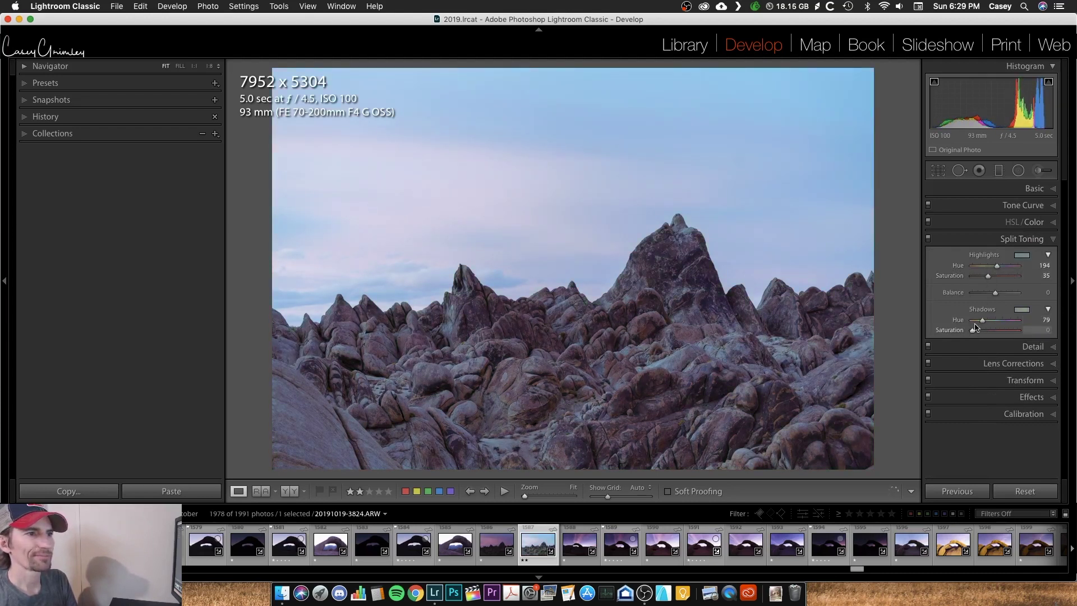
double_click(954, 277)
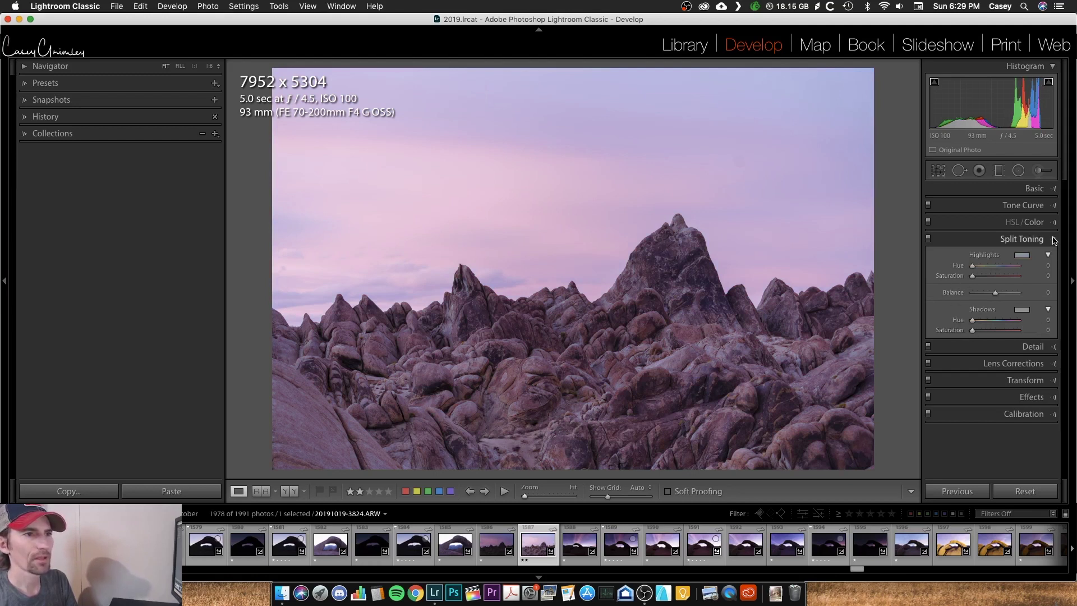
click(1053, 240)
click(1047, 256)
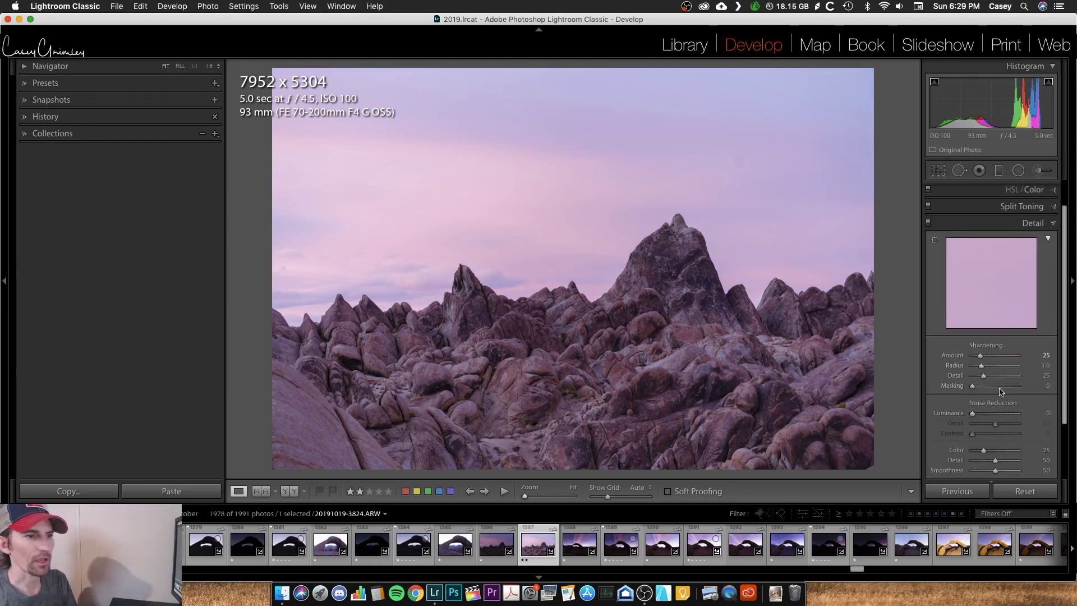
click(1042, 224)
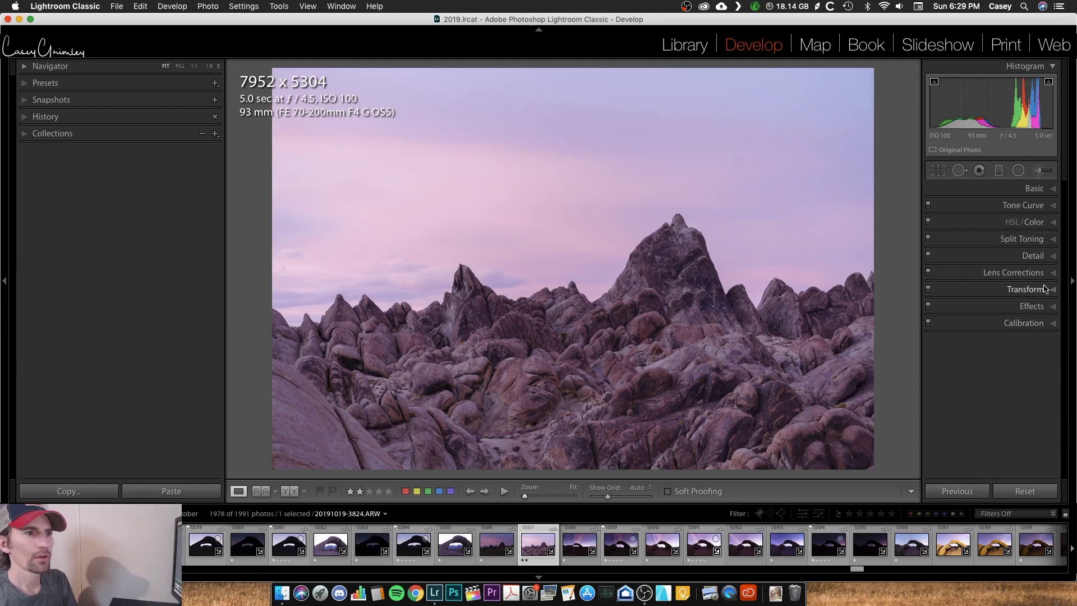
click(1009, 273)
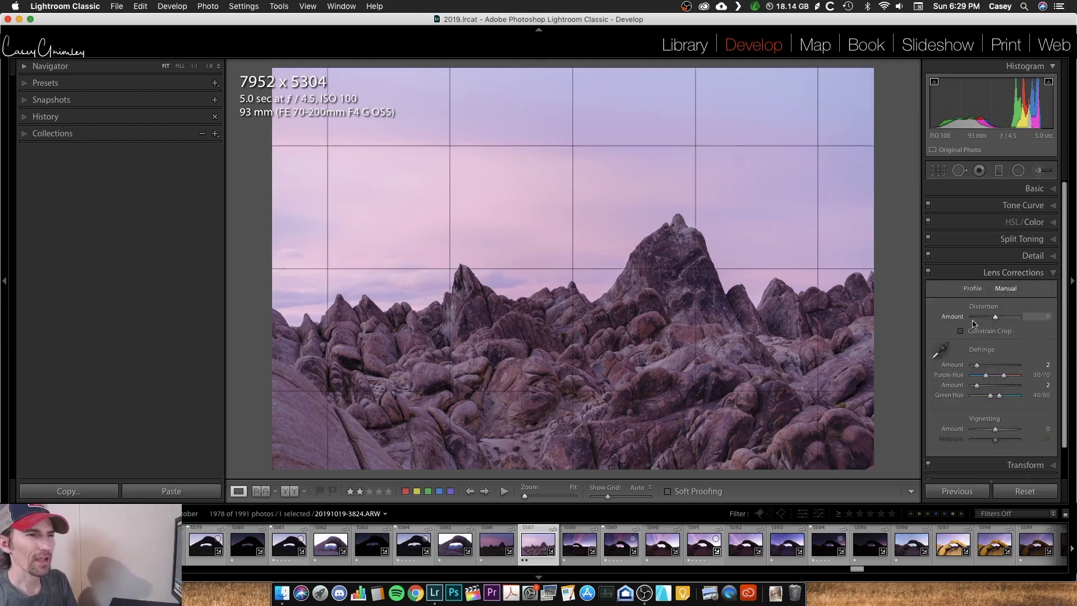
click(973, 288)
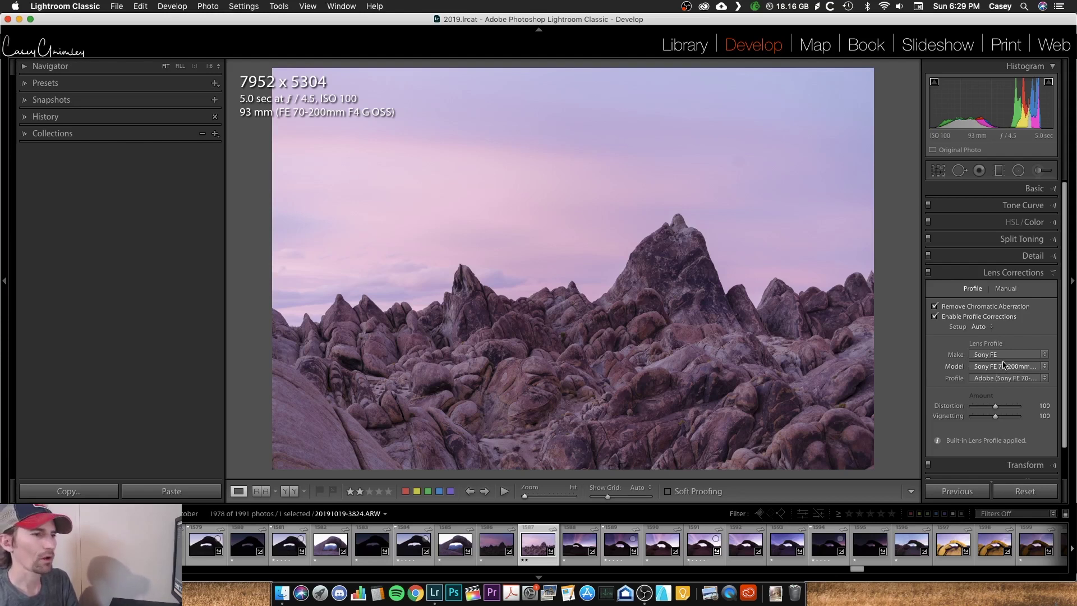
Step: Try Guided Upright, enable Constrain Crop, and set Vertical perspective to −11
click(1016, 272)
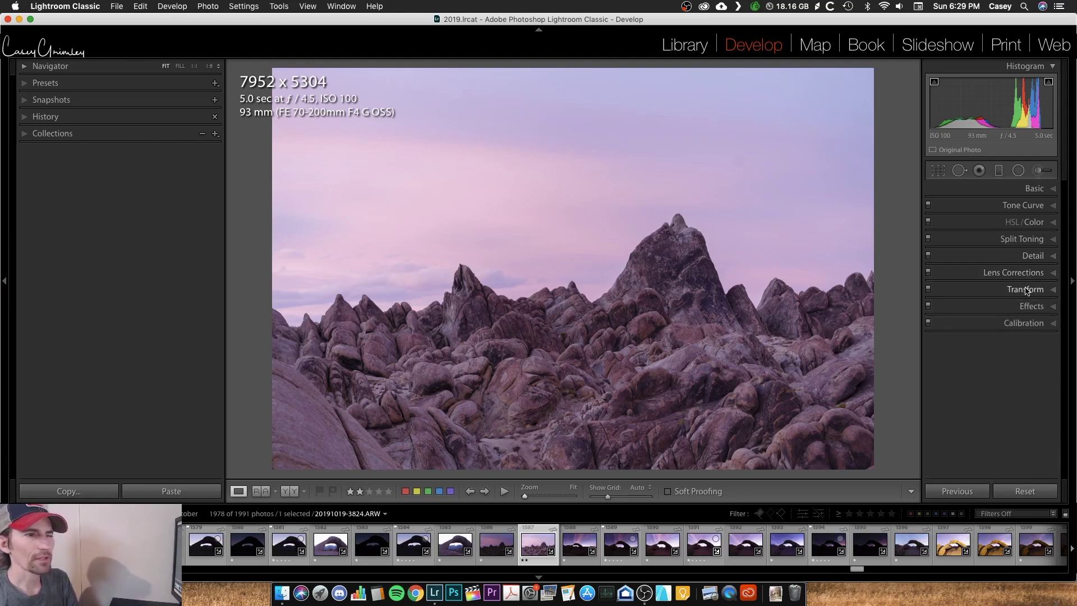
click(1026, 290)
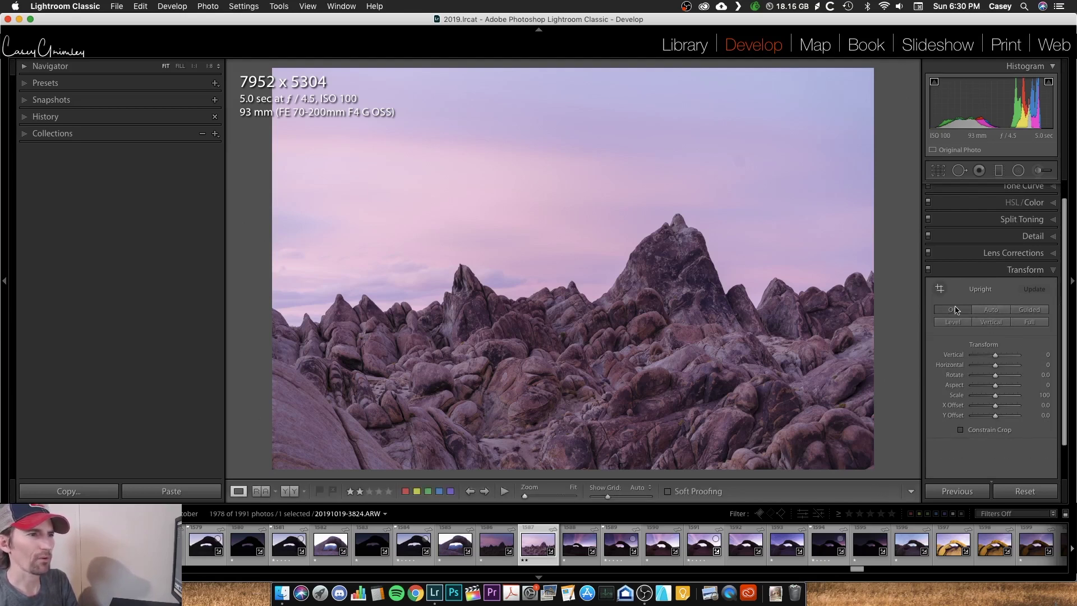
click(940, 288)
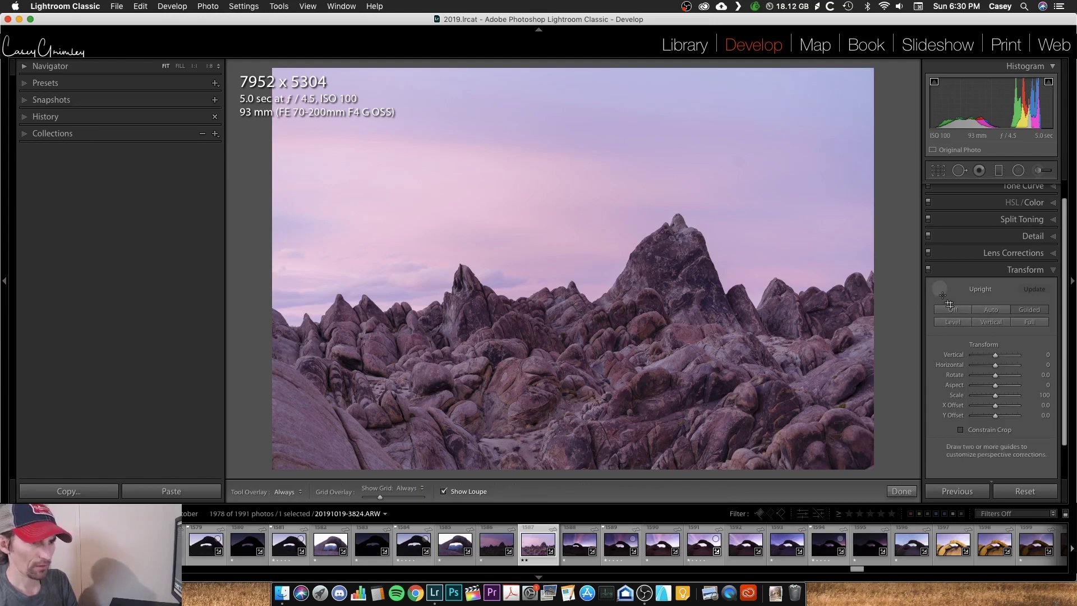
click(940, 289)
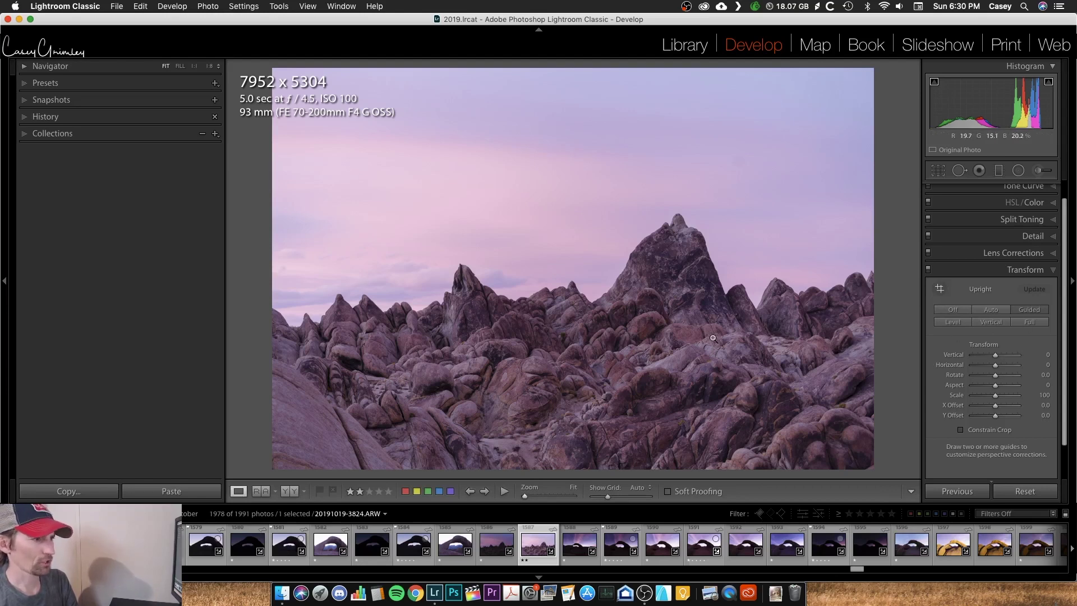
drag(994, 355, 995, 359)
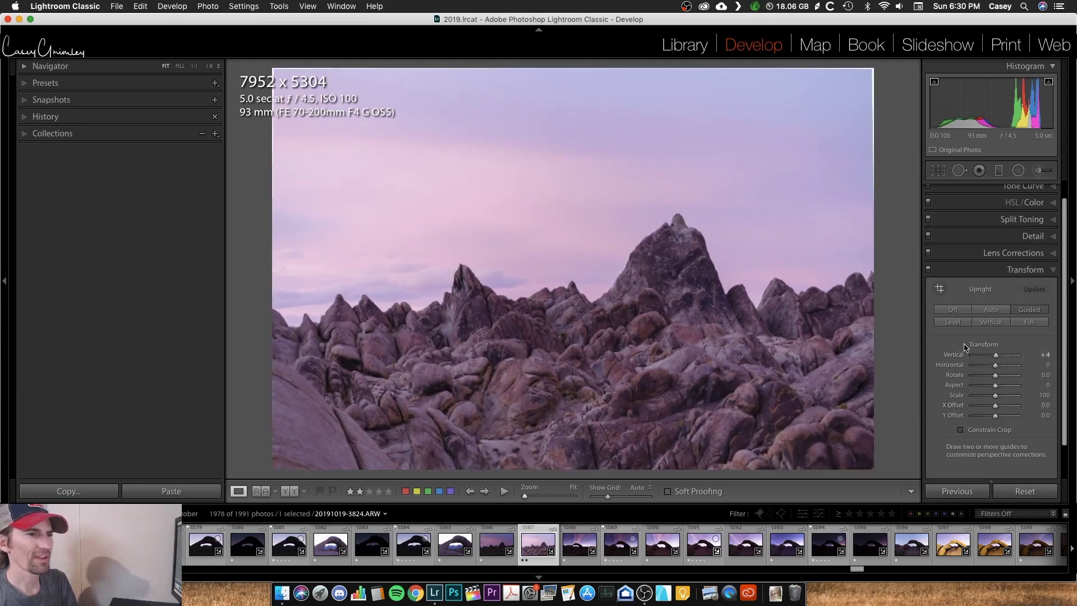
click(960, 430)
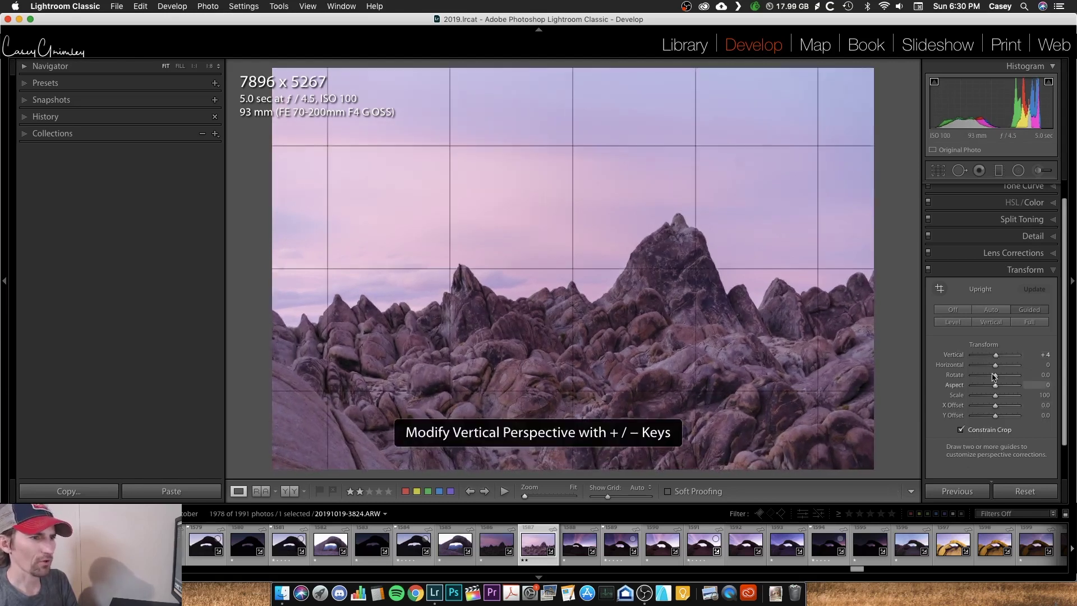
drag(996, 359, 992, 359)
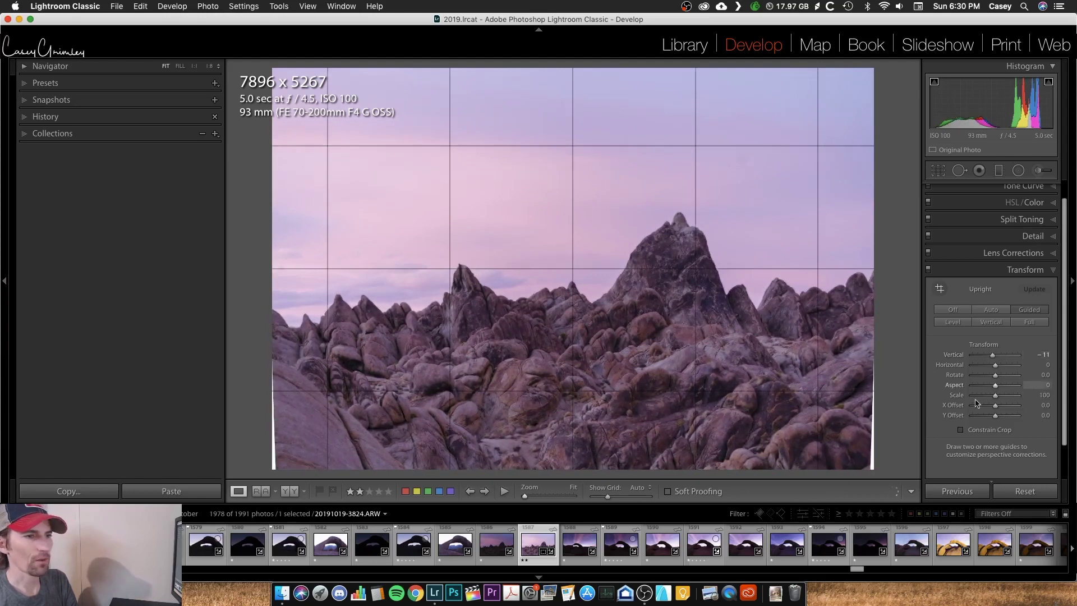
click(1041, 270)
Step: Crop the photo to a 1 x 1 square (5267 × 5267) and apply it
click(1021, 288)
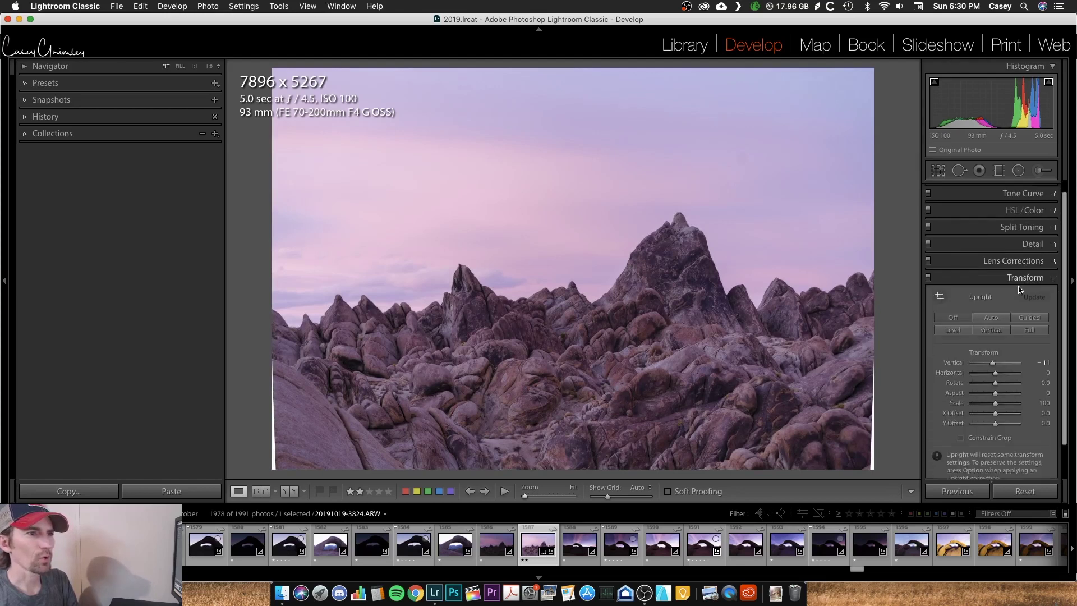
click(1031, 285)
click(1032, 305)
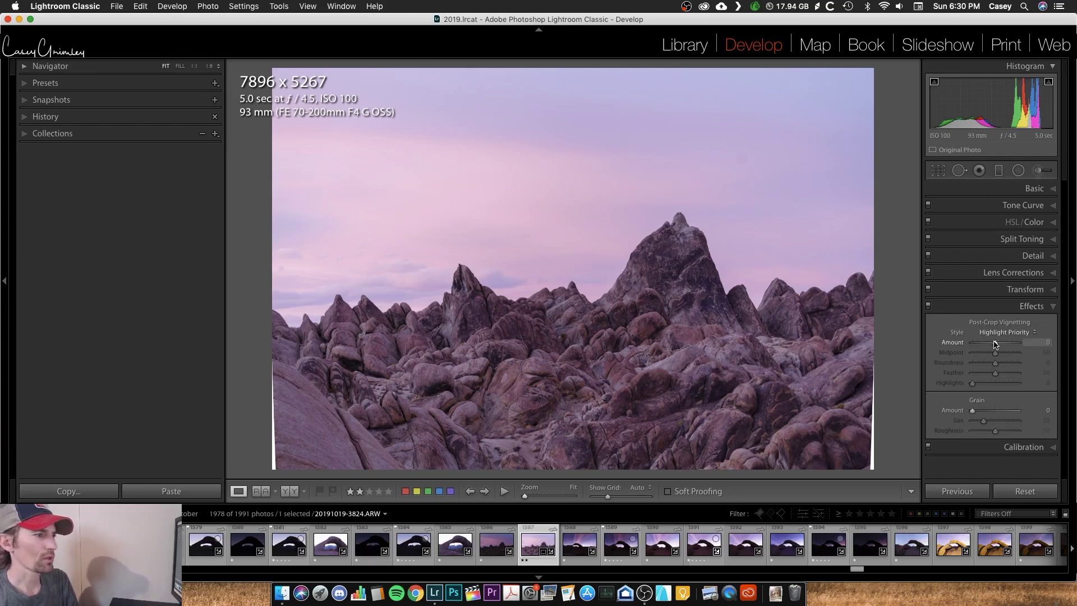
click(1021, 190)
click(938, 170)
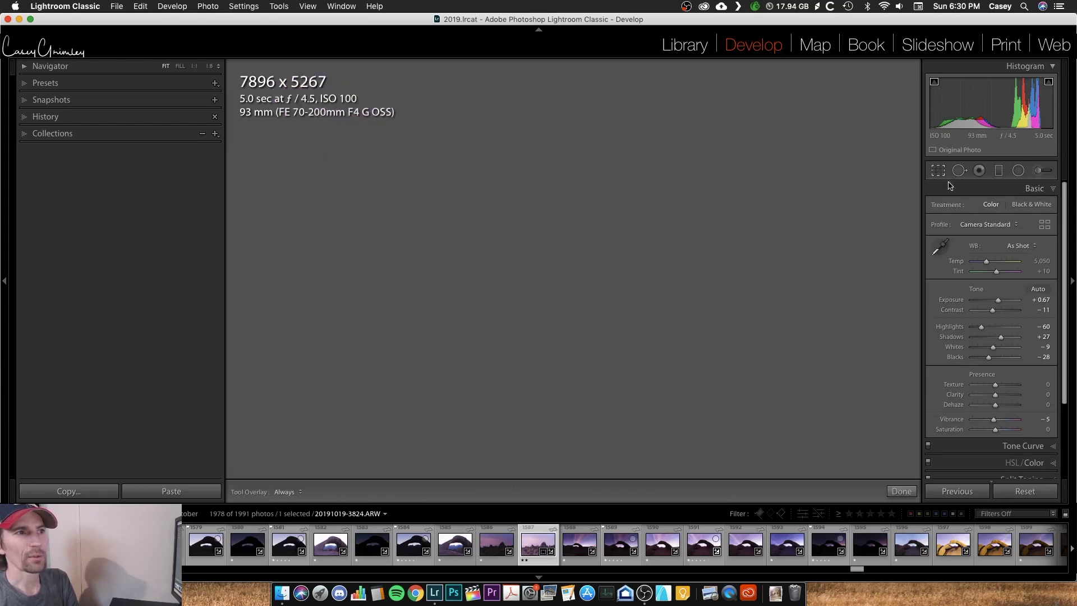
click(1014, 209)
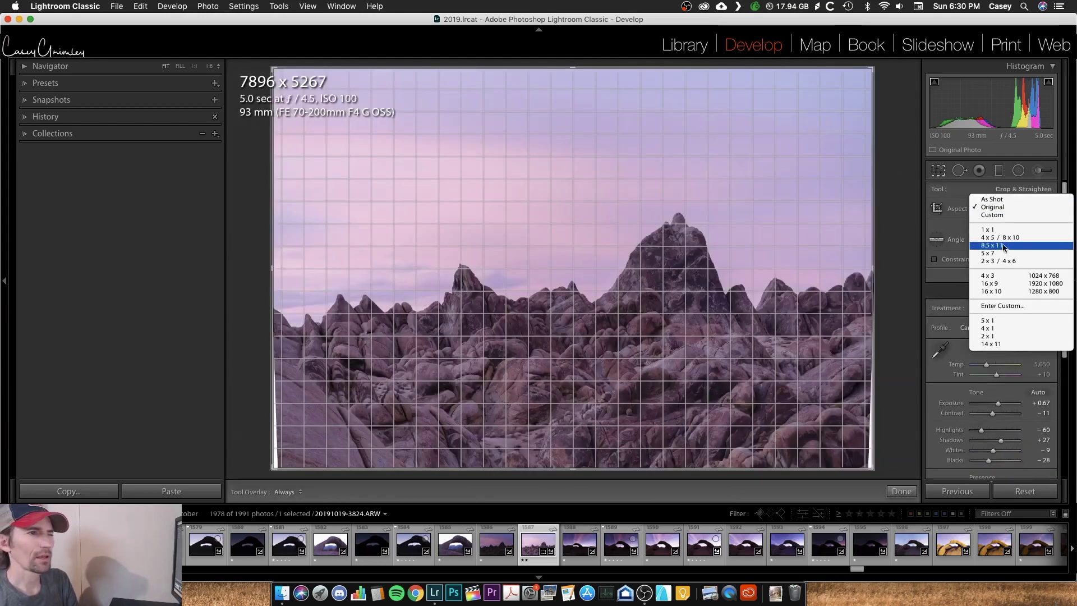
click(1000, 232)
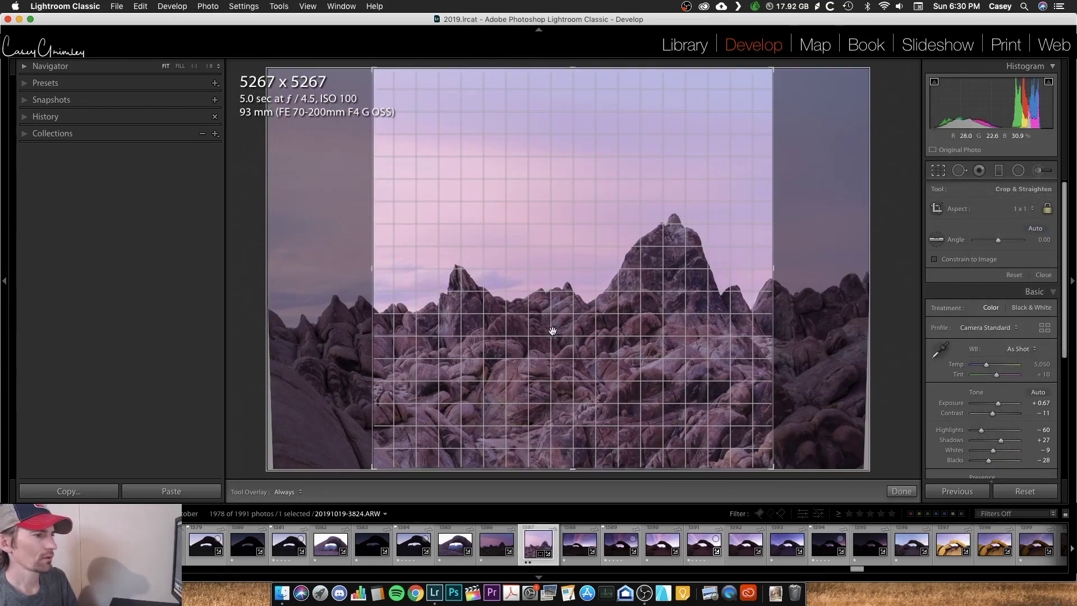
key(Return)
Step: Test a Post-Crop Vignetting amount, then reset it to 0
click(1032, 445)
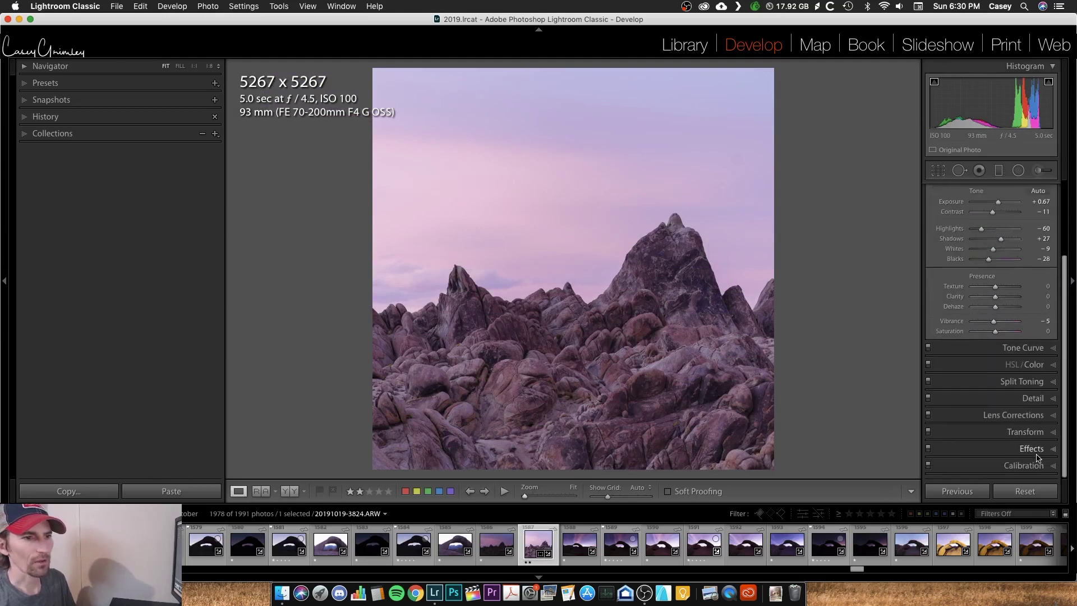
click(1039, 443)
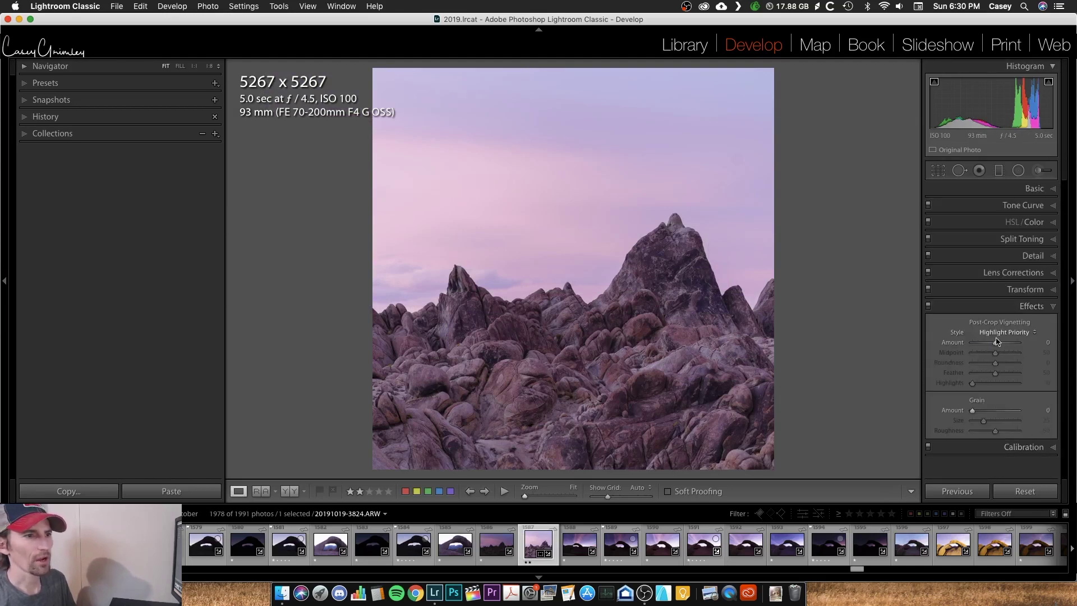
drag(995, 343, 983, 347)
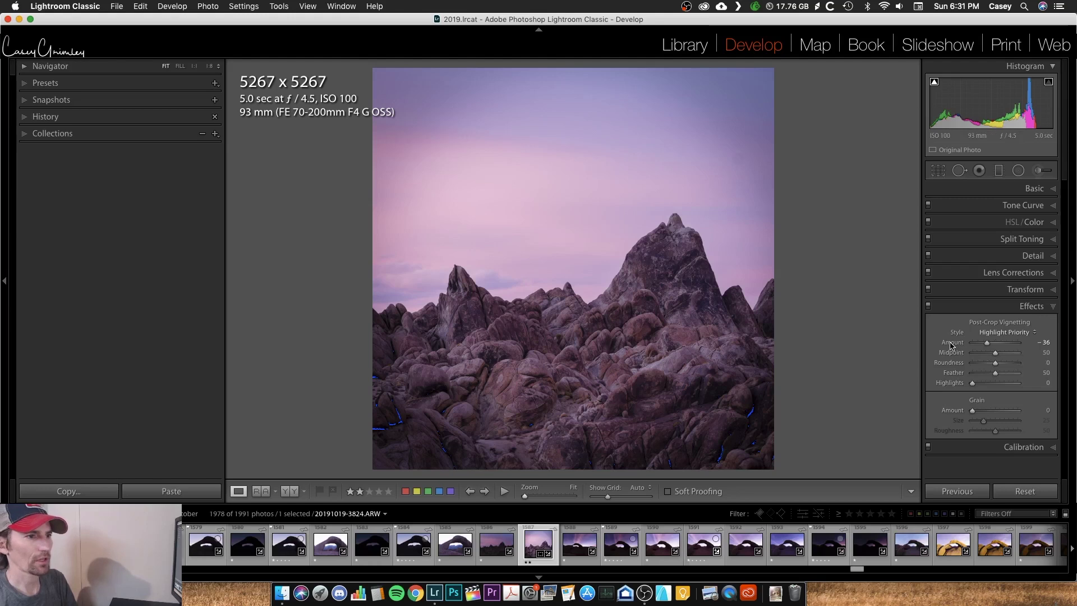
double_click(986, 342)
Step: Set Red, Green and Blue Primary Saturation to +10 each in Calibration
click(1045, 446)
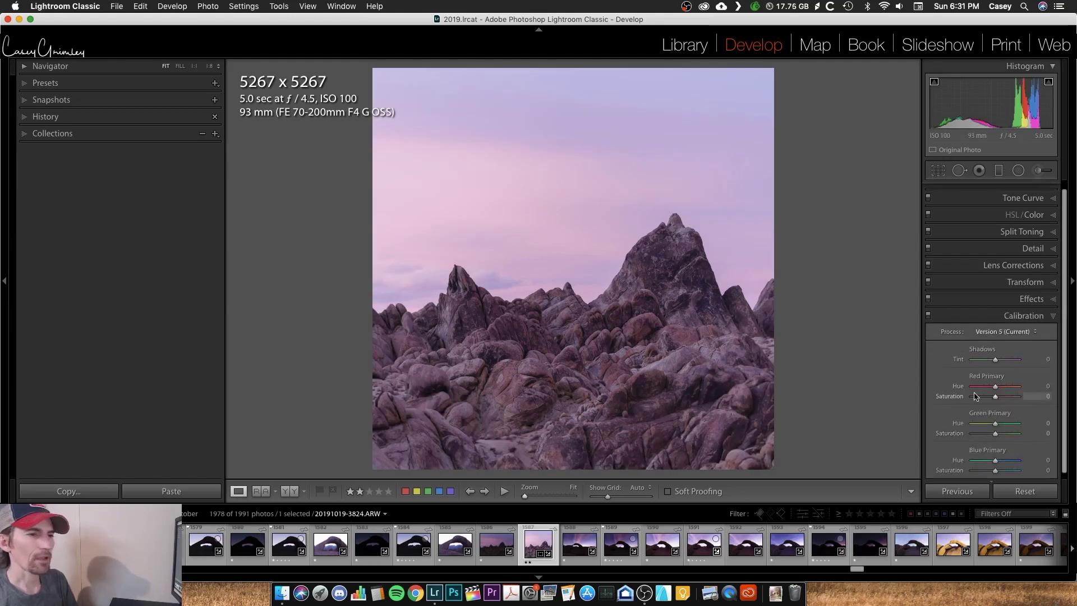
drag(995, 396, 997, 396)
drag(996, 433, 998, 433)
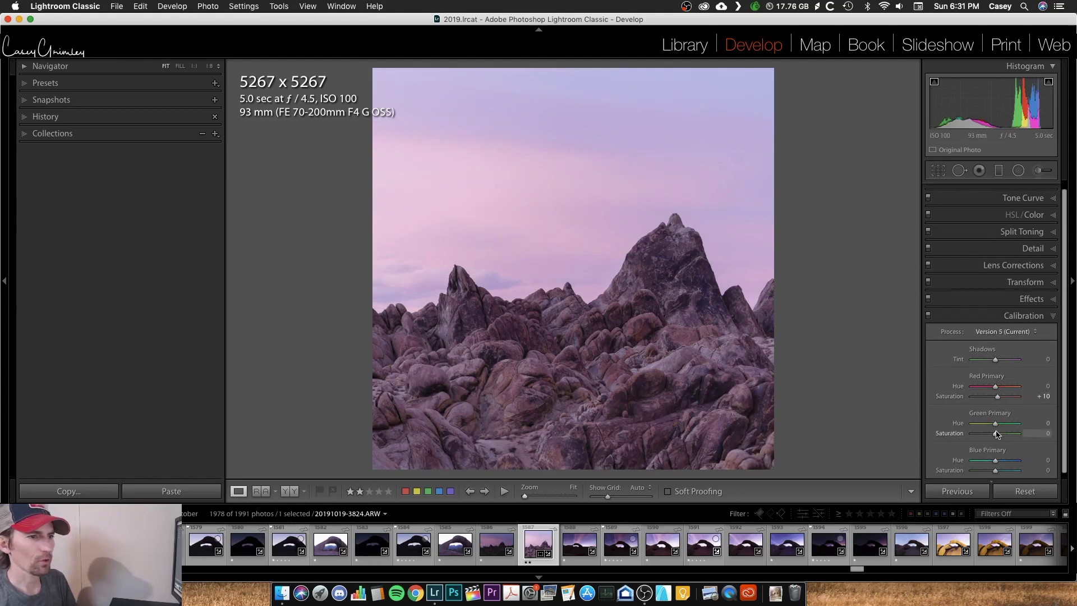
drag(995, 470, 998, 470)
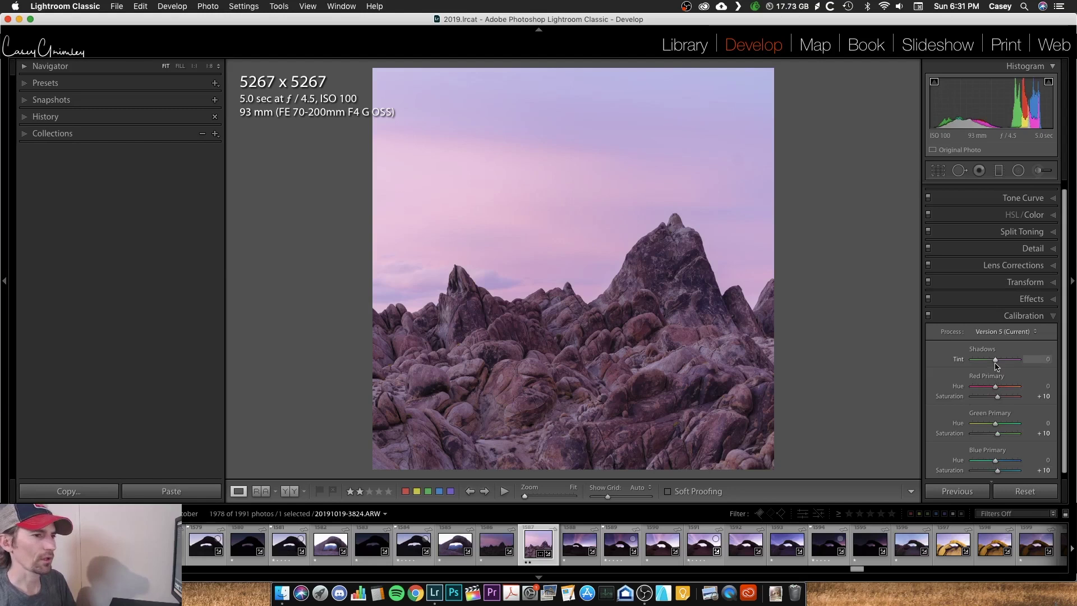
Step: Raise Vibrance to +14 in the Basic panel
scroll(1037, 209, up, 2)
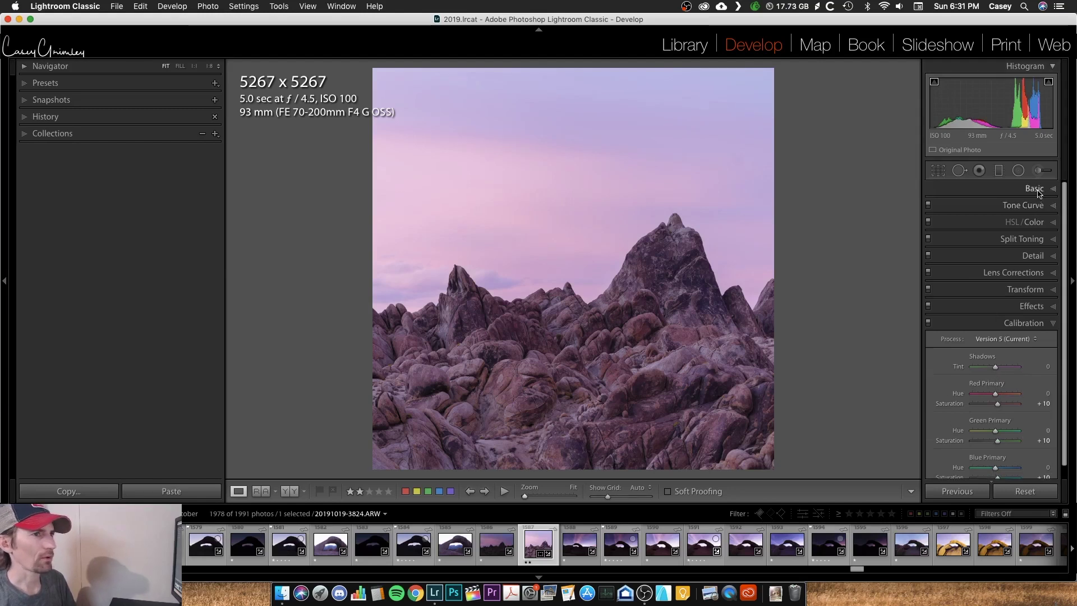
click(1033, 189)
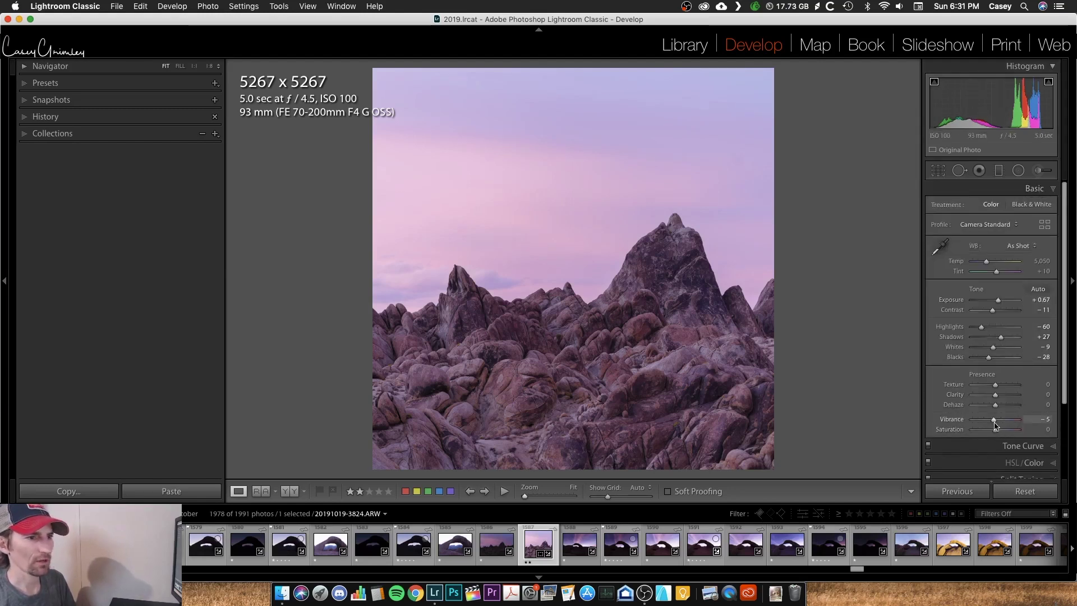
drag(995, 419, 998, 420)
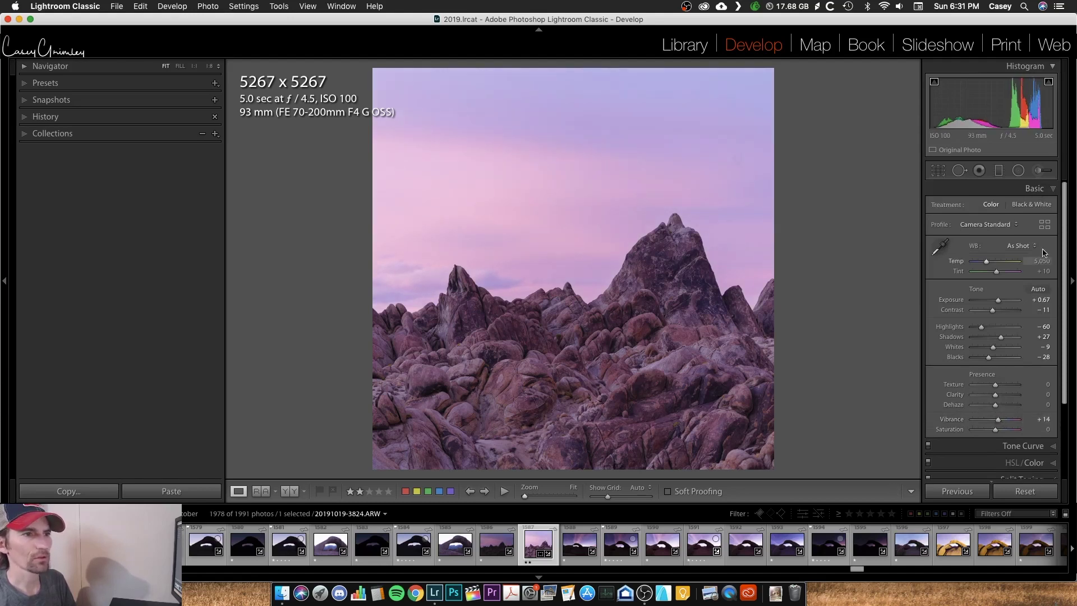
scroll(1019, 431, down, 3)
click(1024, 465)
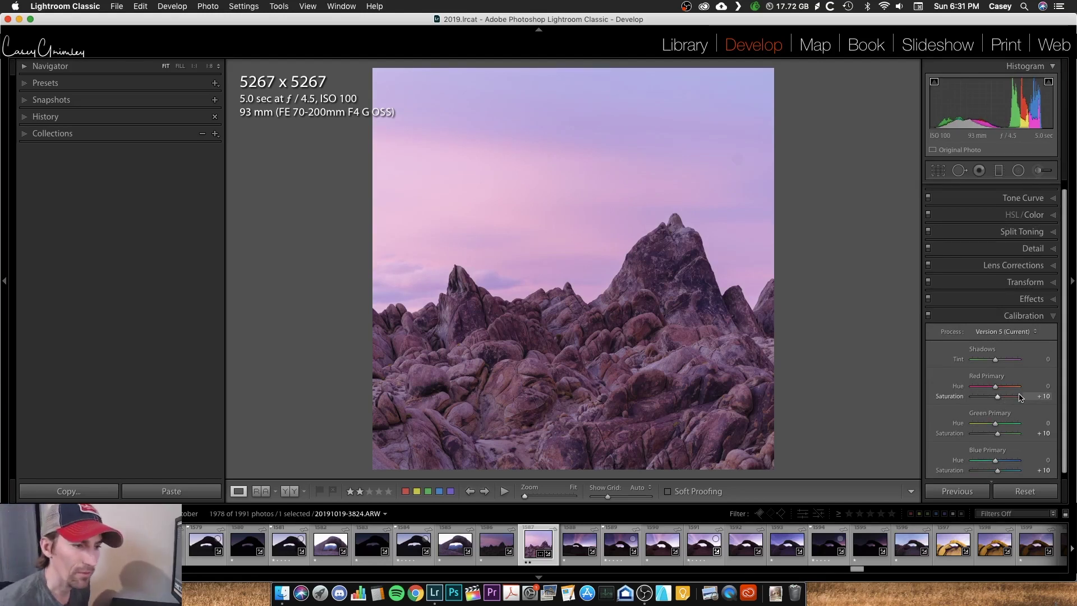
Step: Collapse Calibration and activate Spot Removal in Heal mode (Size 76, Feather 97, Opacity 100)
scroll(1034, 224, up, 1)
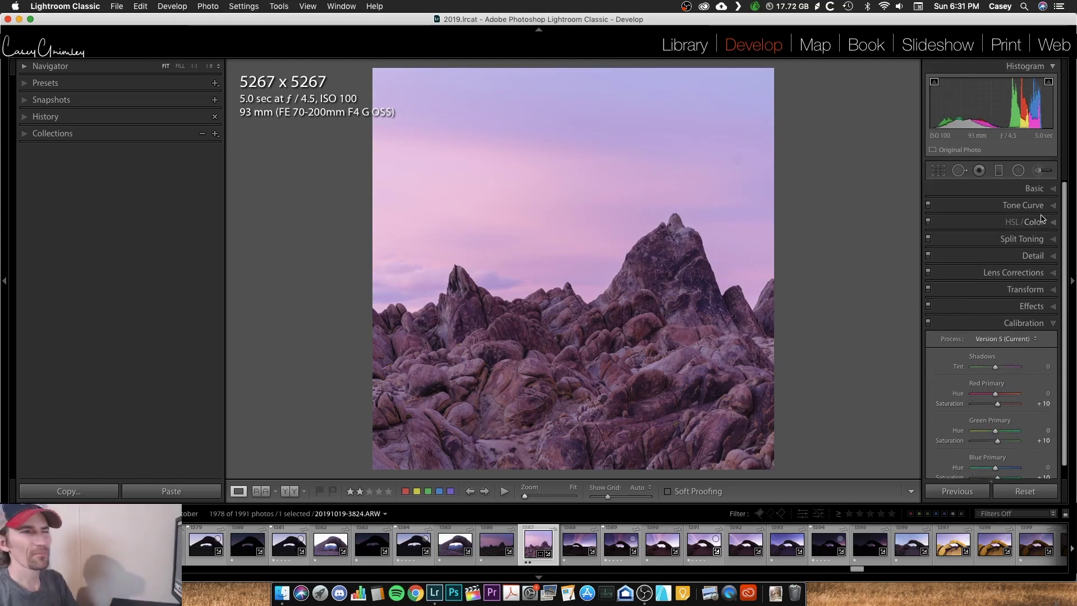
click(1024, 322)
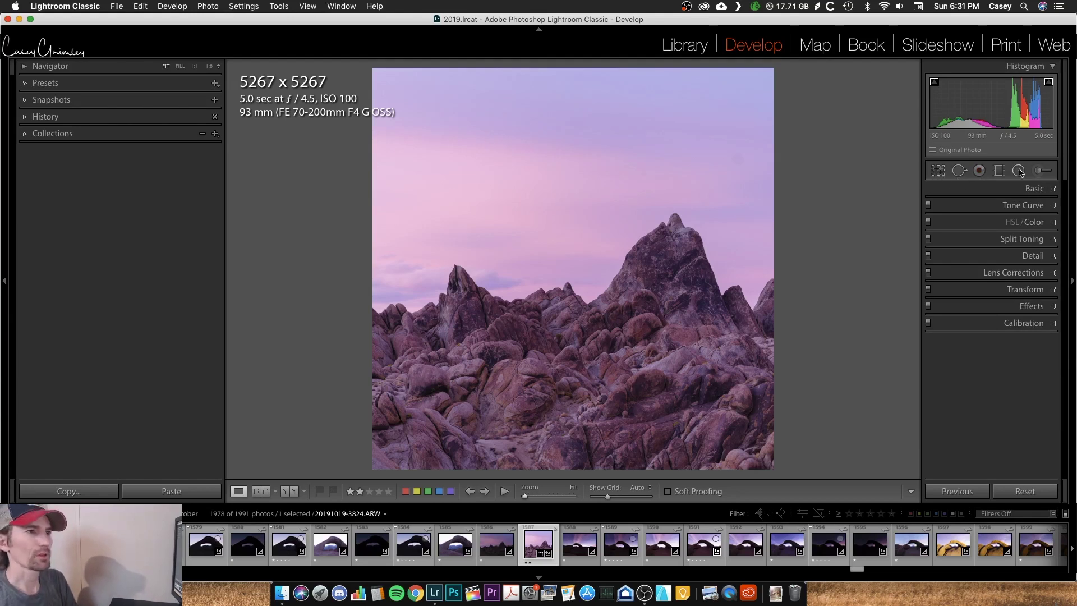
click(960, 172)
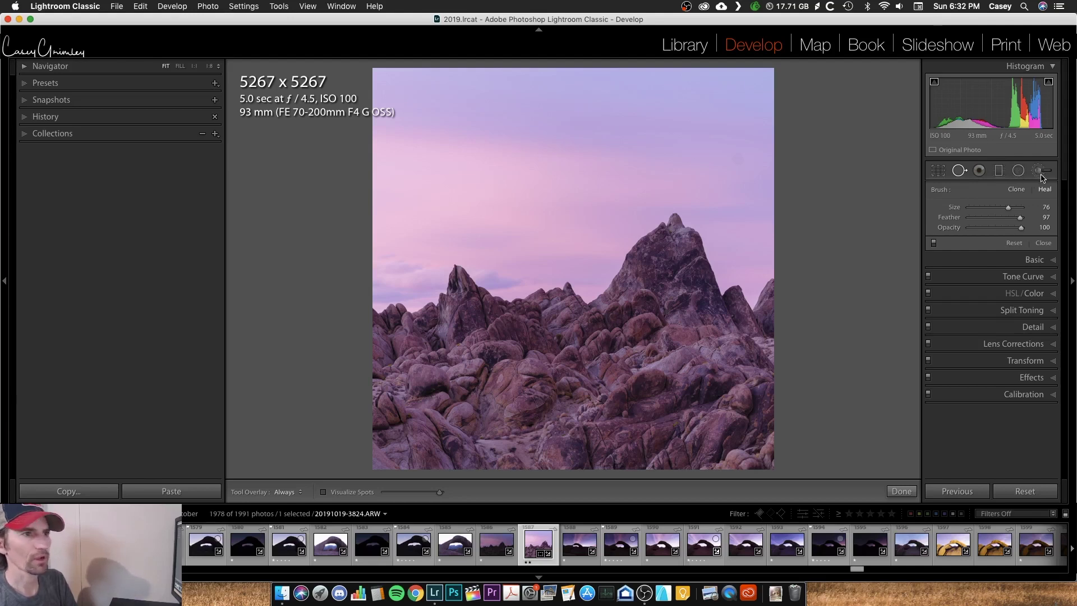
Step: Close the Spot Removal tool and hide the histogram
click(1043, 243)
key(super+0)
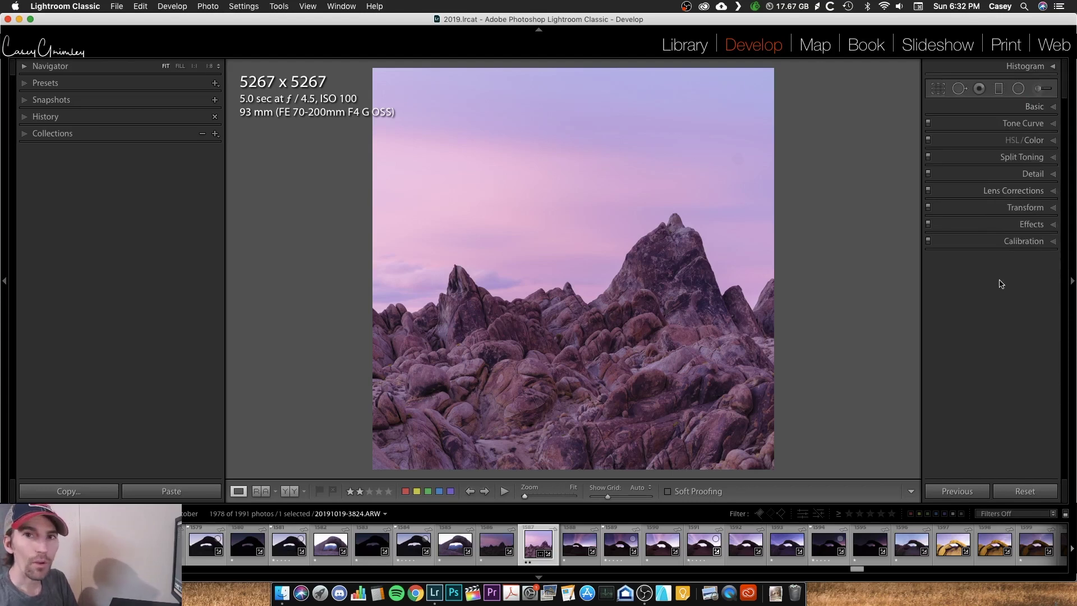